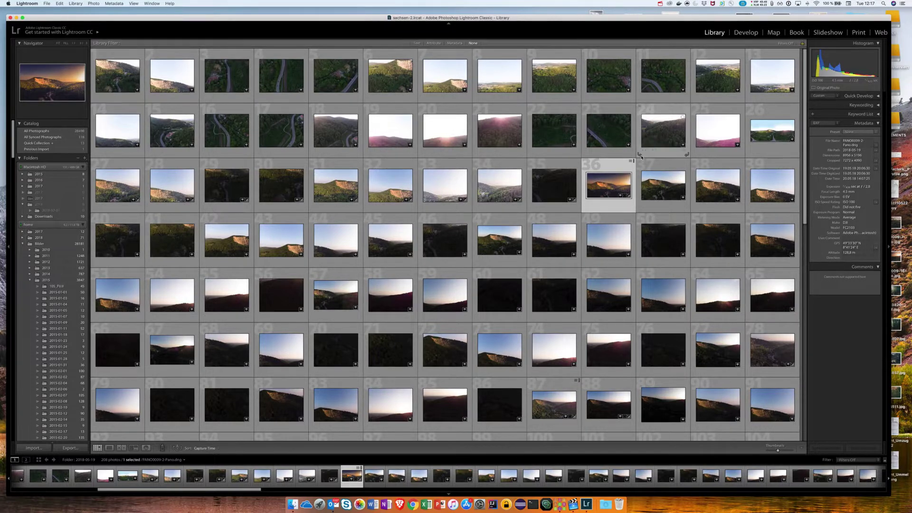
Step: View the sunset panorama PANO0009-2-Pano.dng enlarged with its info overlay showing capture date and dimensions, and return to the thumbnail grid
double_click(609, 182)
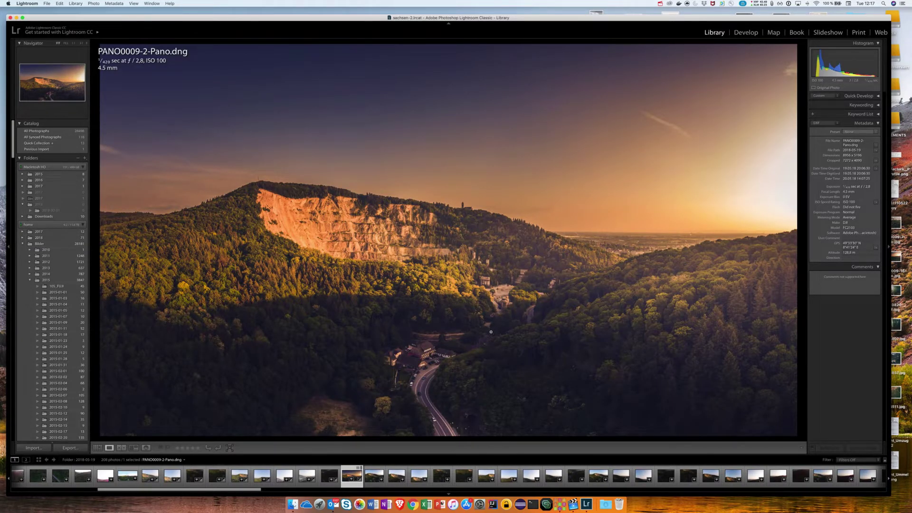
key(i)
key(i)
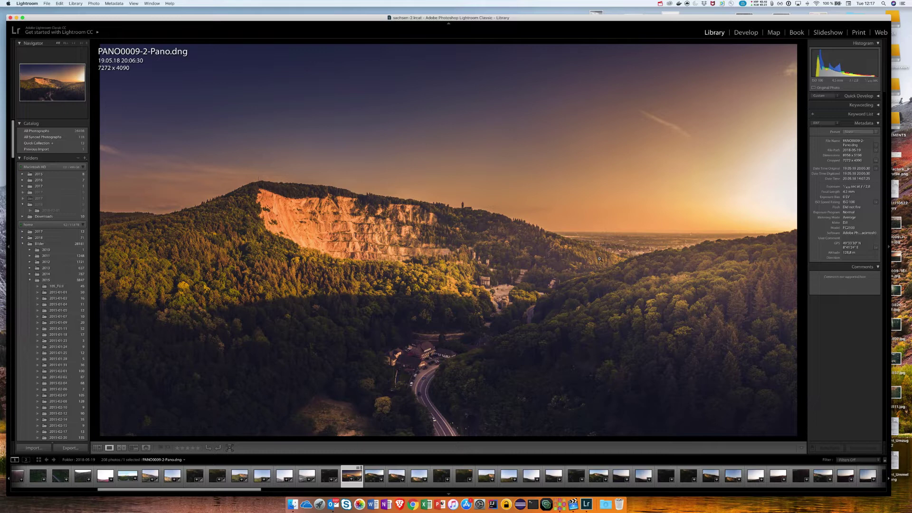
key(super+equal)
key(d)
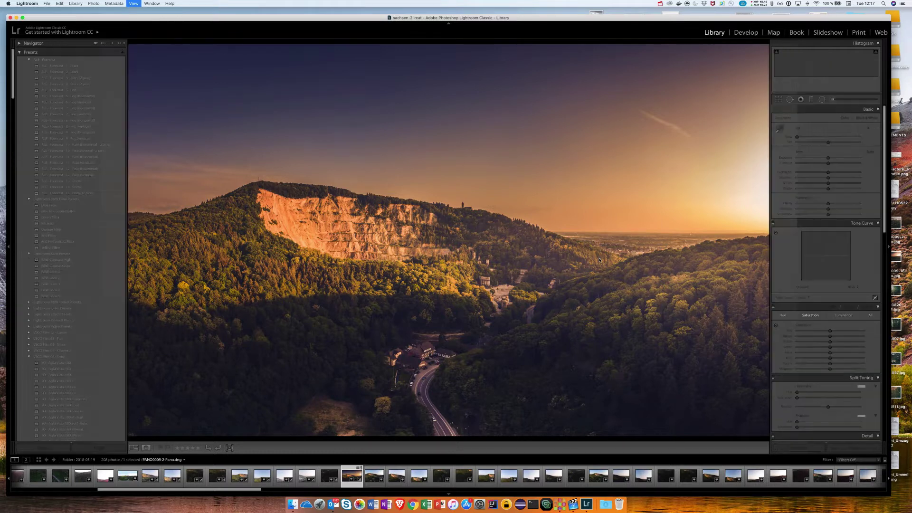
key(e)
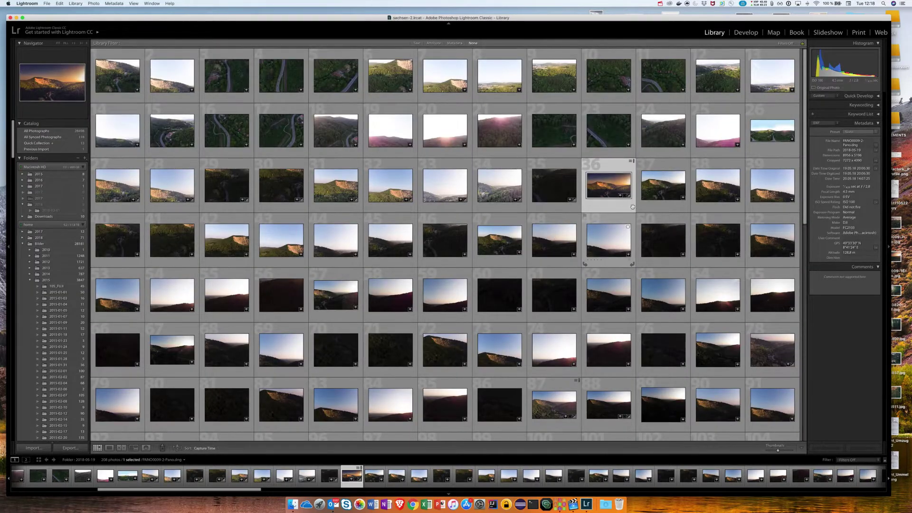
Step: Create a virtual copy of the sunset panorama and reset all of its develop settings
right_click(608, 186)
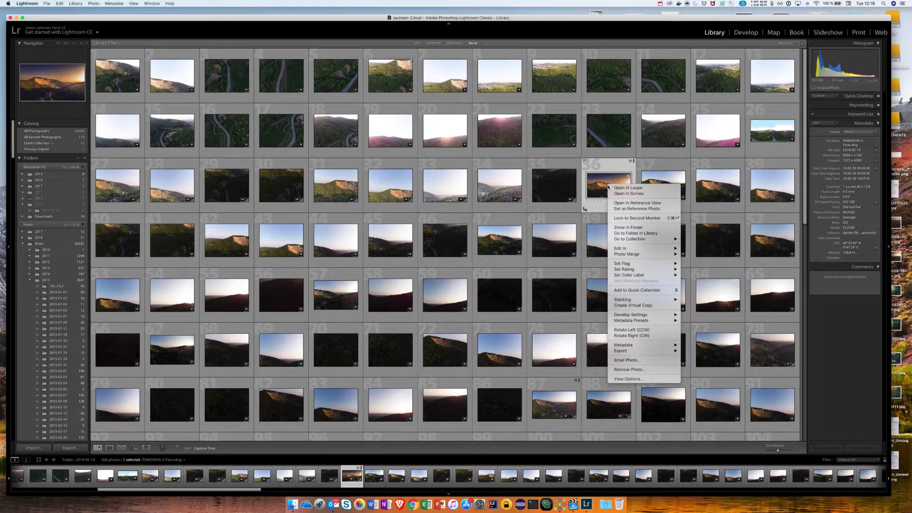
click(659, 305)
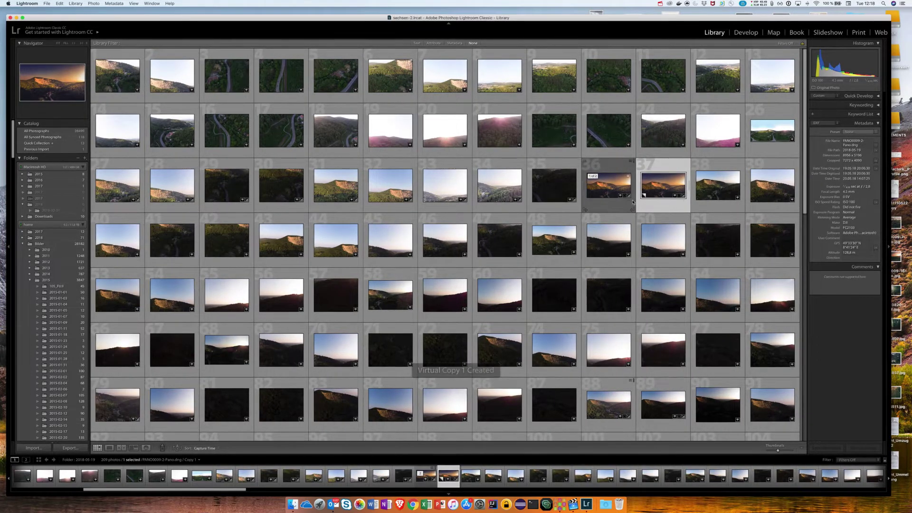
double_click(658, 189)
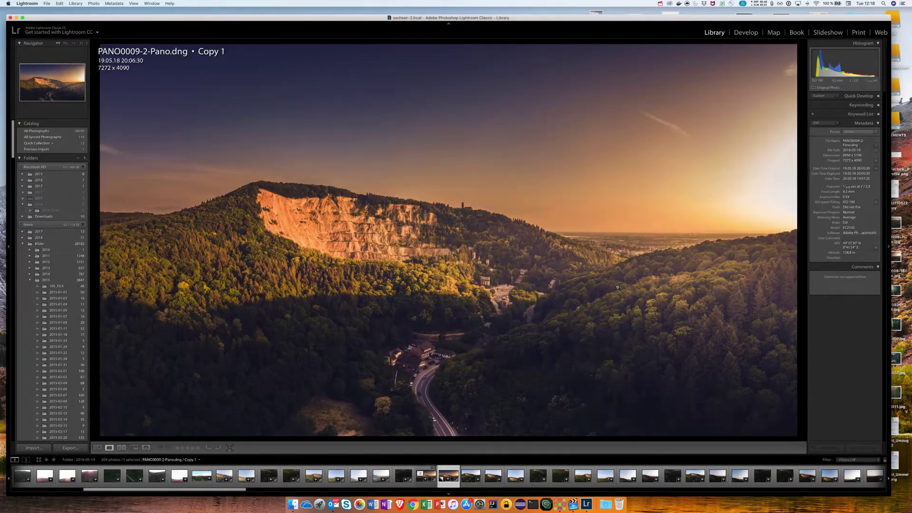
key(d)
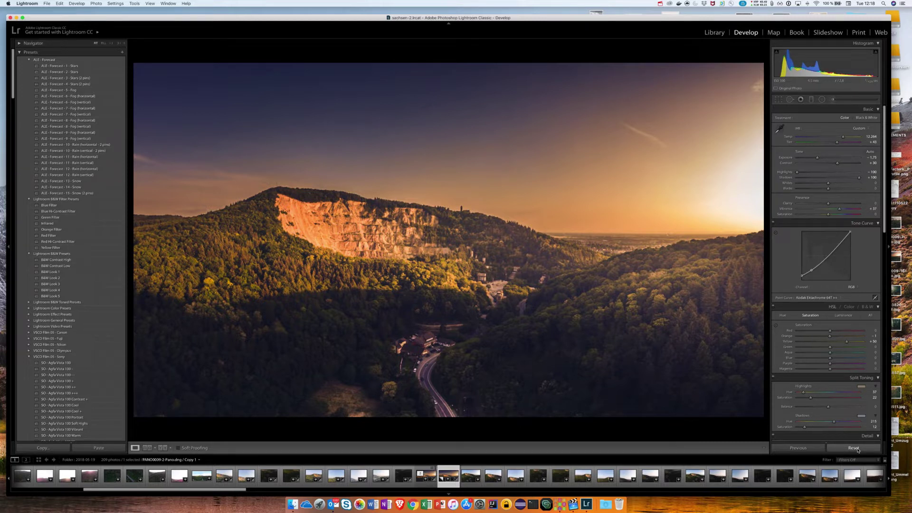
click(854, 448)
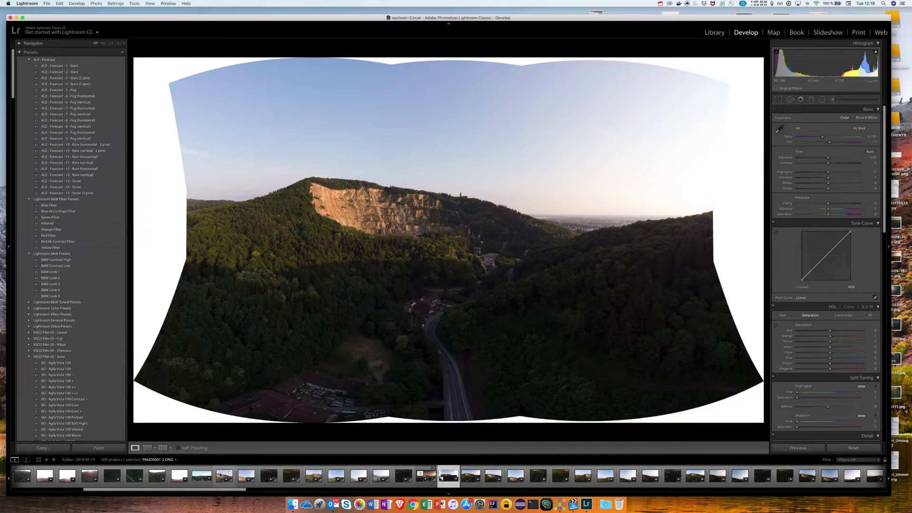
Step: Preview a panorama merge of the nine source photos that precede the finished panorama, starting with PANO0001-2.DNG
click(219, 474)
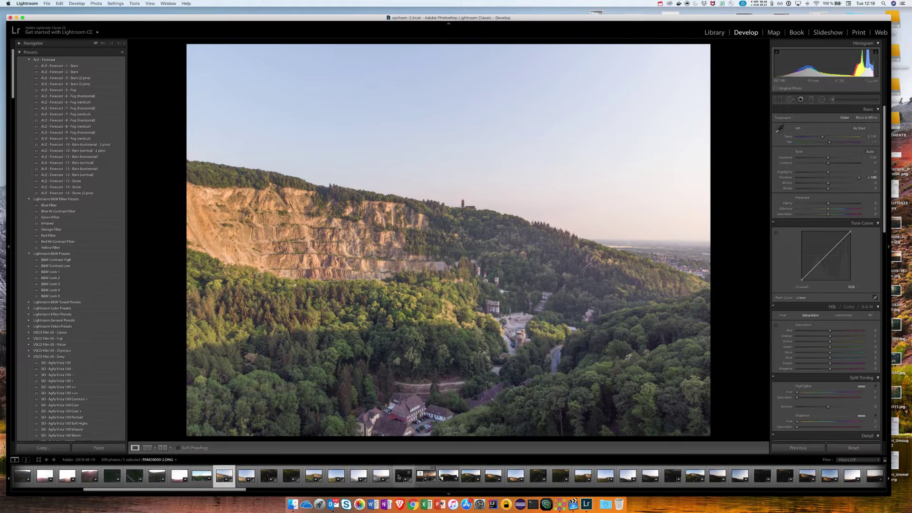
shift+click(403, 475)
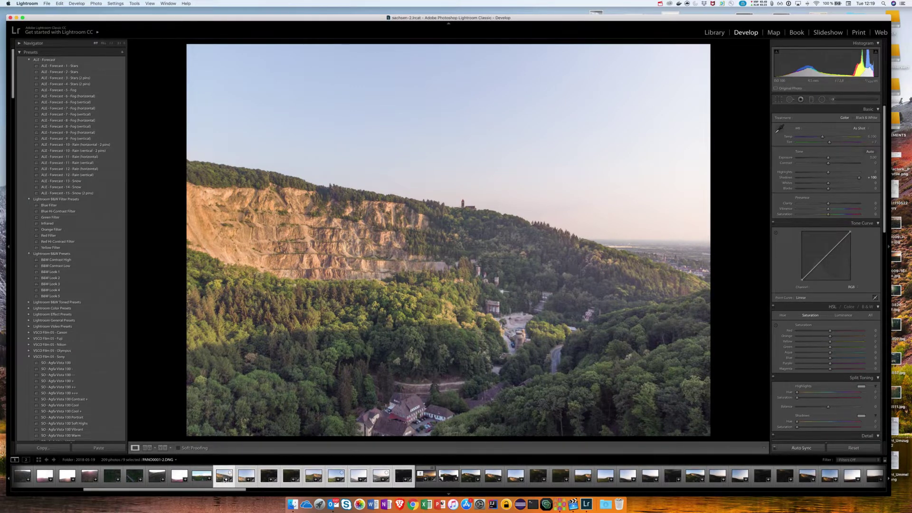
right_click(398, 477)
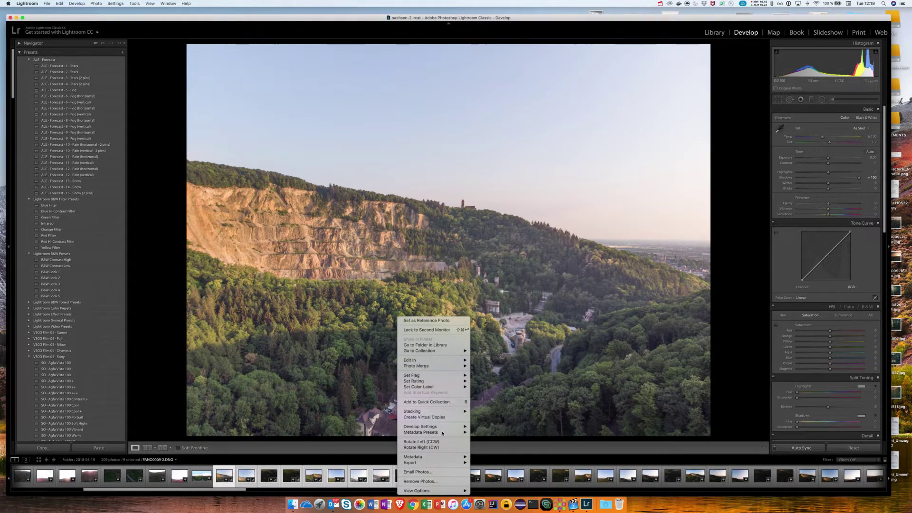
mouse_move(428, 369)
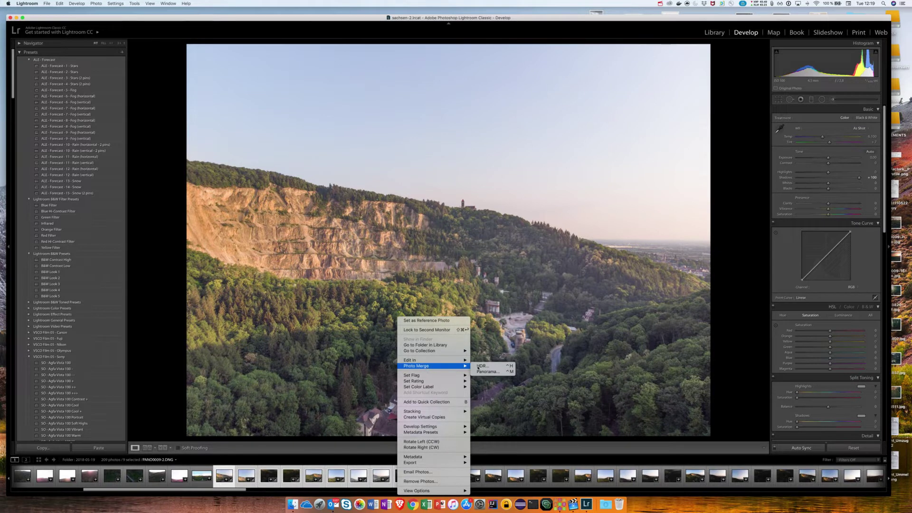
click(489, 372)
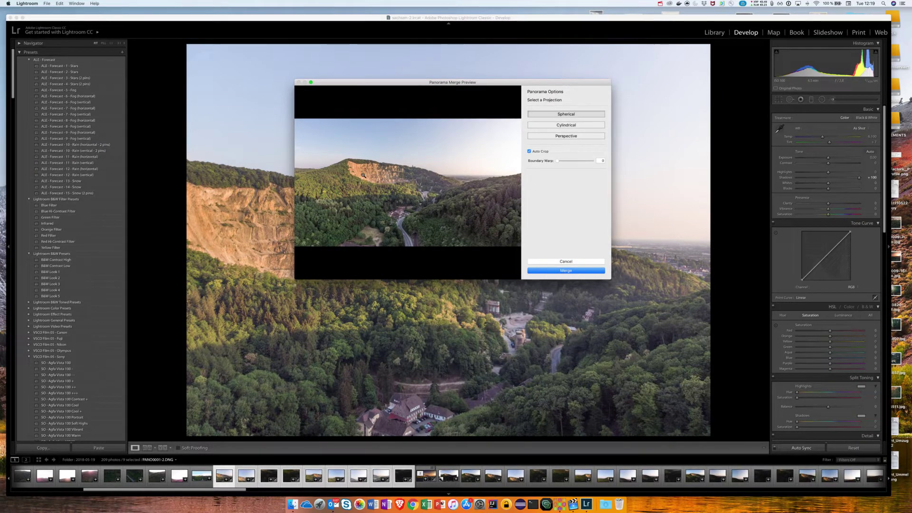
click(563, 269)
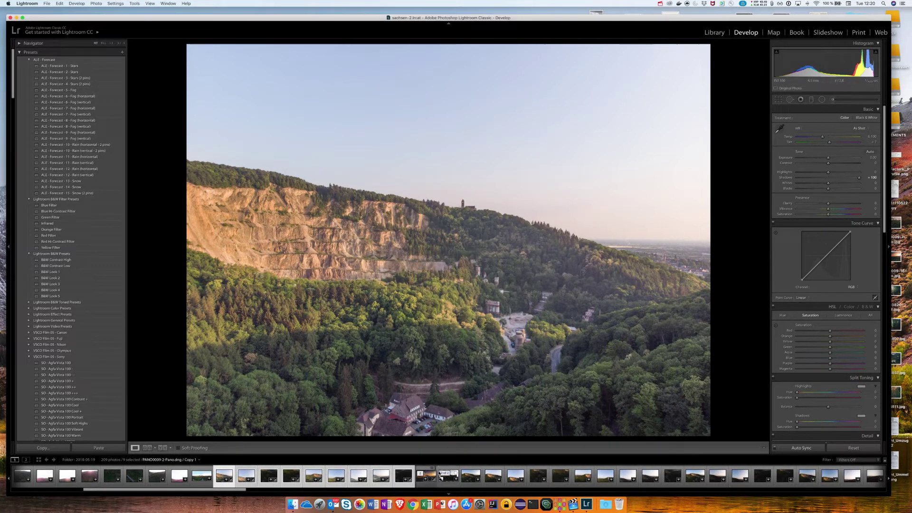
Step: Crop the virtual copy with Constrain to Image enabled to remove the white panorama edges
click(446, 479)
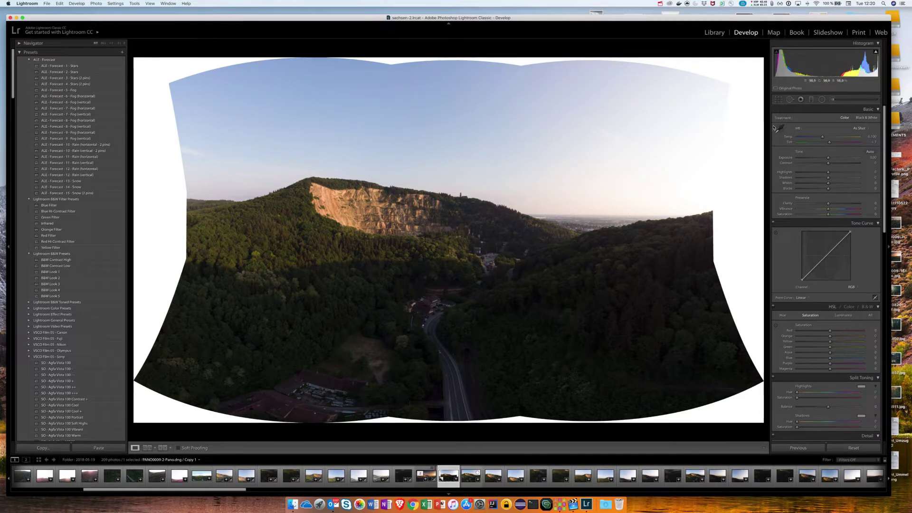
click(778, 99)
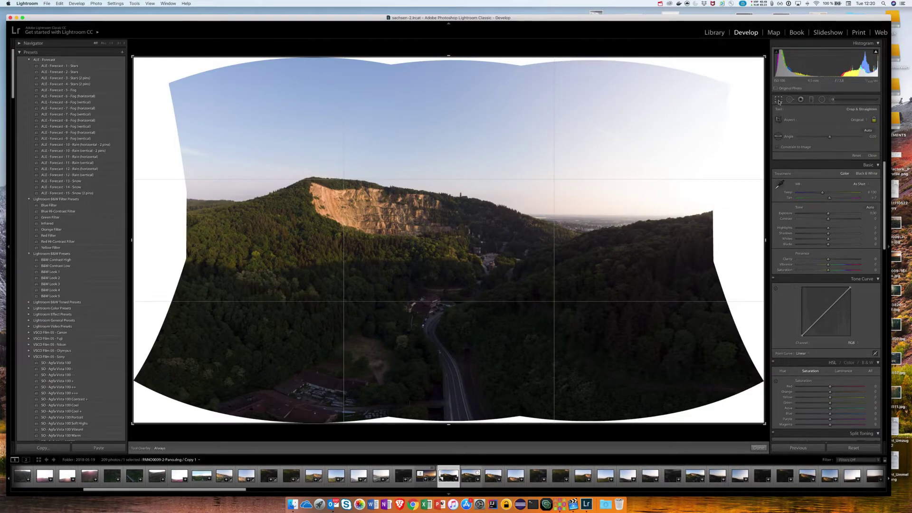
click(777, 147)
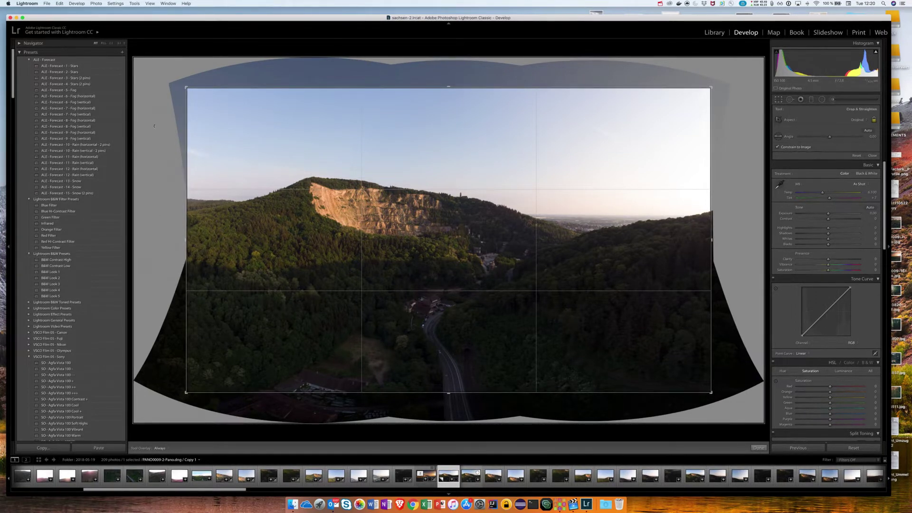
click(758, 447)
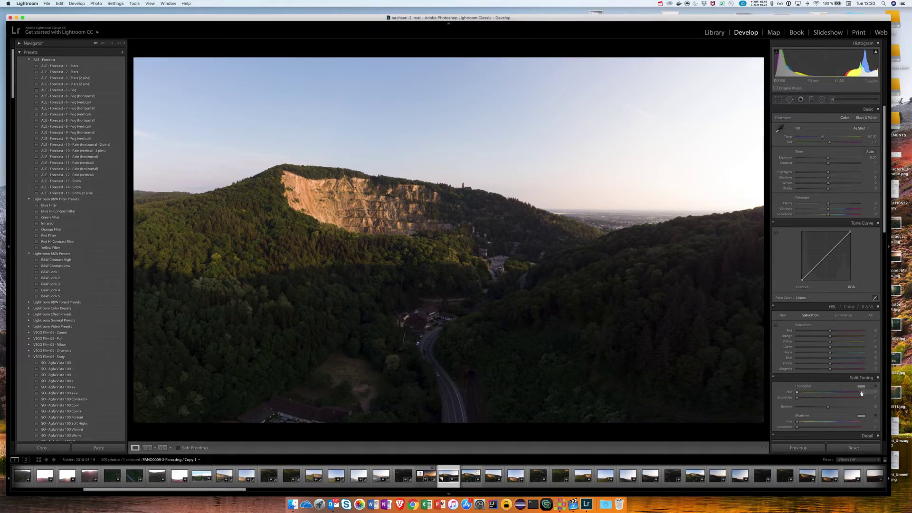
Step: Set the panorama copy's contrast to +28, highlights to -100 and shadows to +100
drag(827, 163, 786, 173)
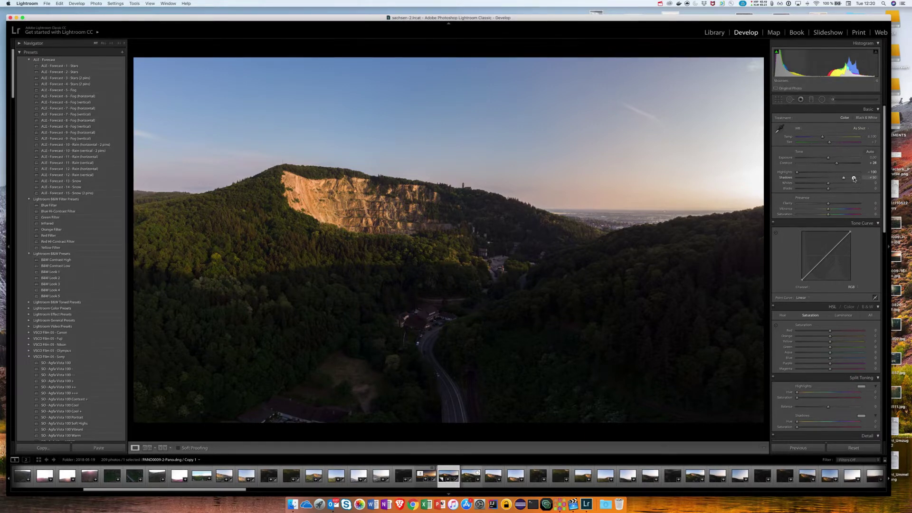
drag(828, 177, 858, 177)
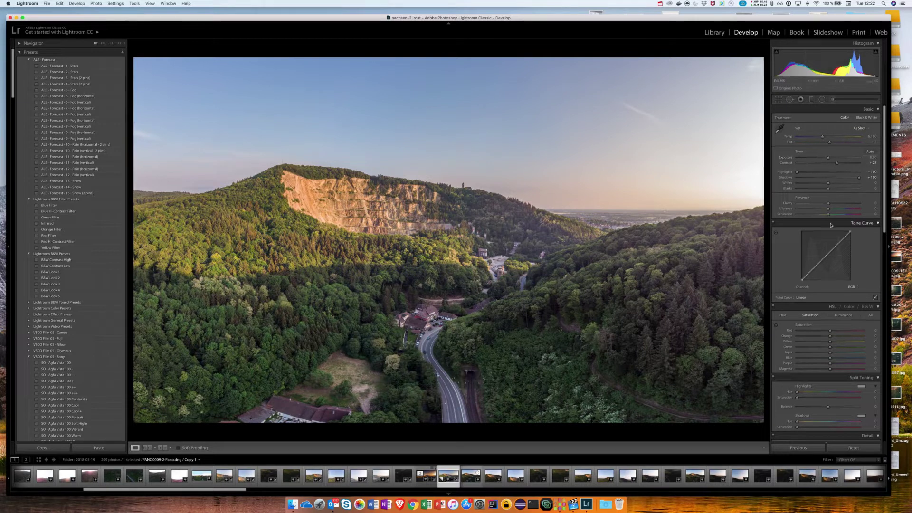
Step: Apply split toning with warm highlights at hue 37, saturation 22, and blue shadows at hue 215, saturation 13
scroll(831, 224, down, 5)
click(861, 295)
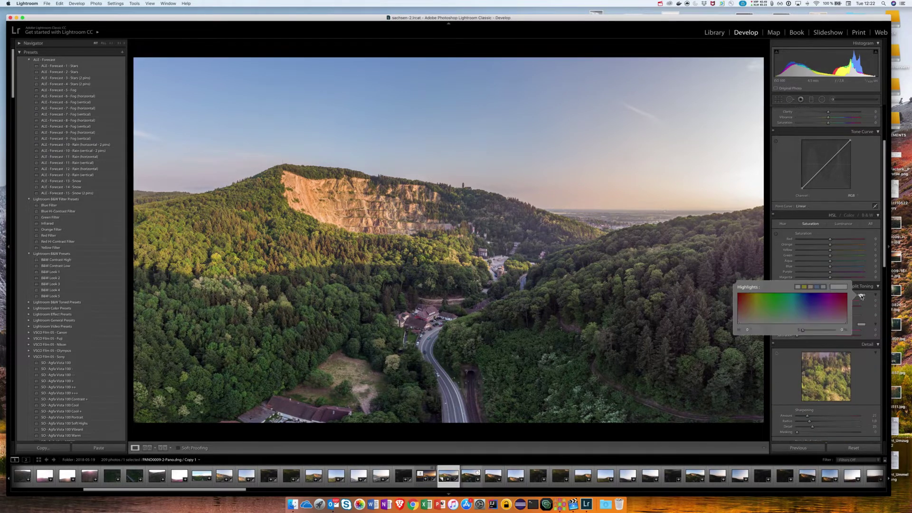
click(810, 286)
click(860, 324)
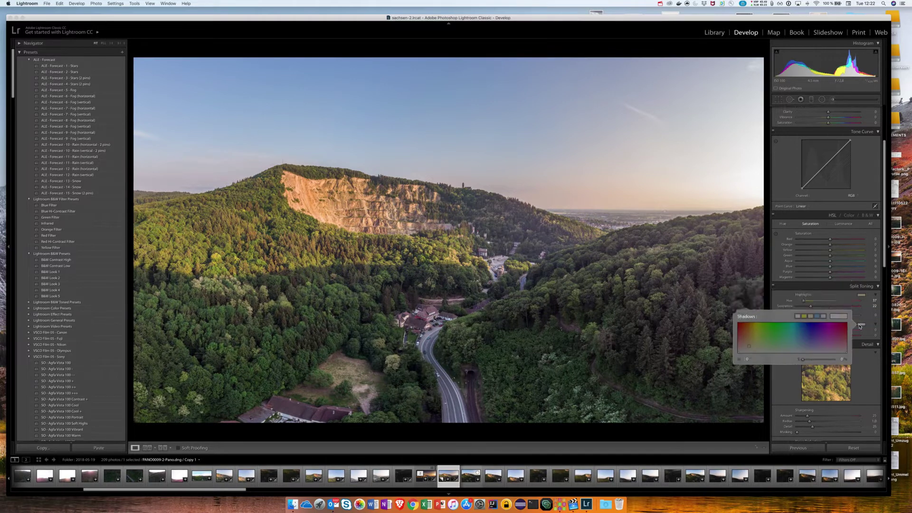
click(823, 316)
Step: Sharpen the panorama with an amount of 60 and masking of 48 to exclude the sky, and check the detail
scroll(828, 313, down, 2)
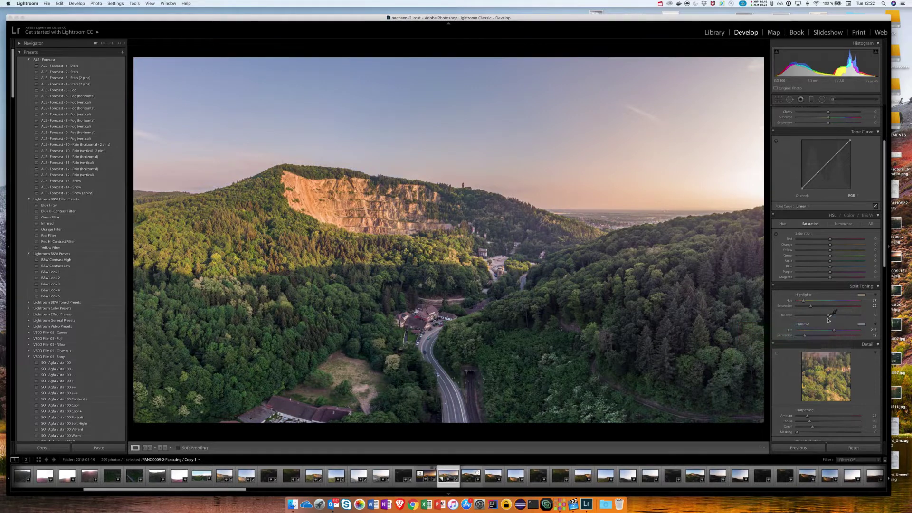
scroll(829, 320, down, 2)
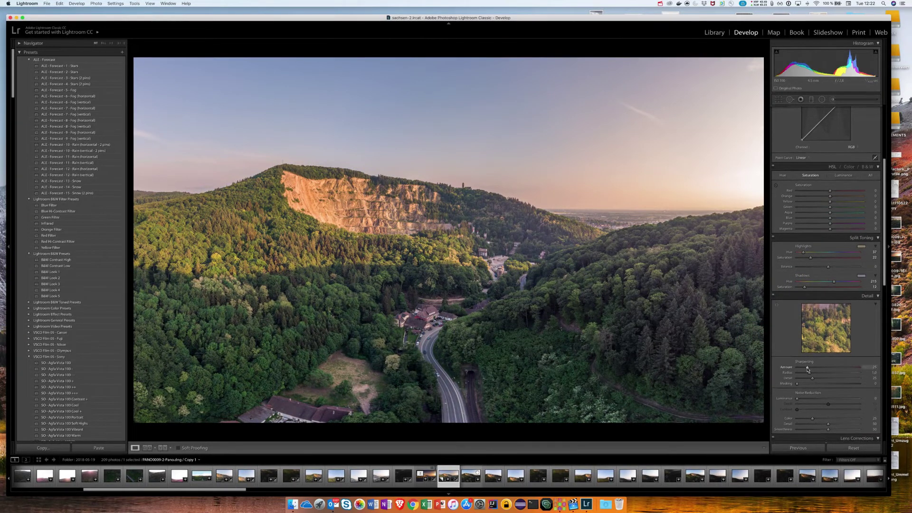
drag(807, 367, 822, 369)
key(alt)
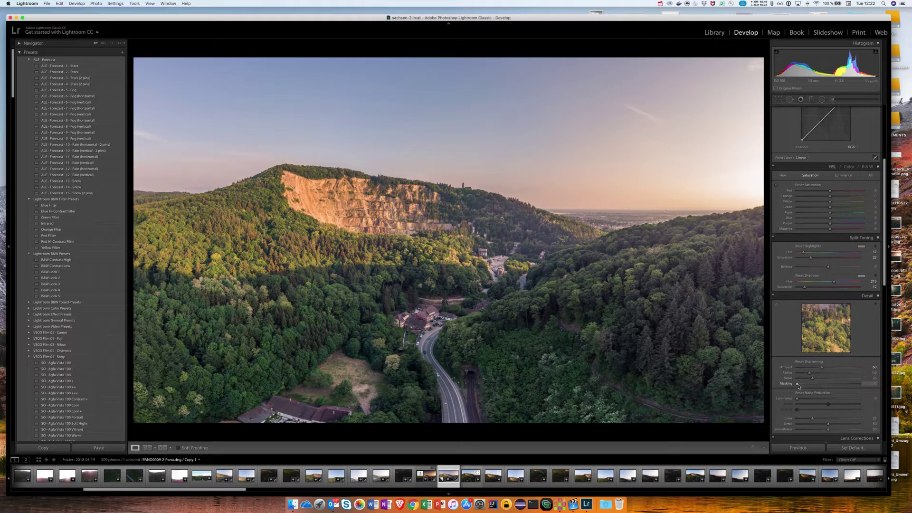
drag(797, 386, 826, 385)
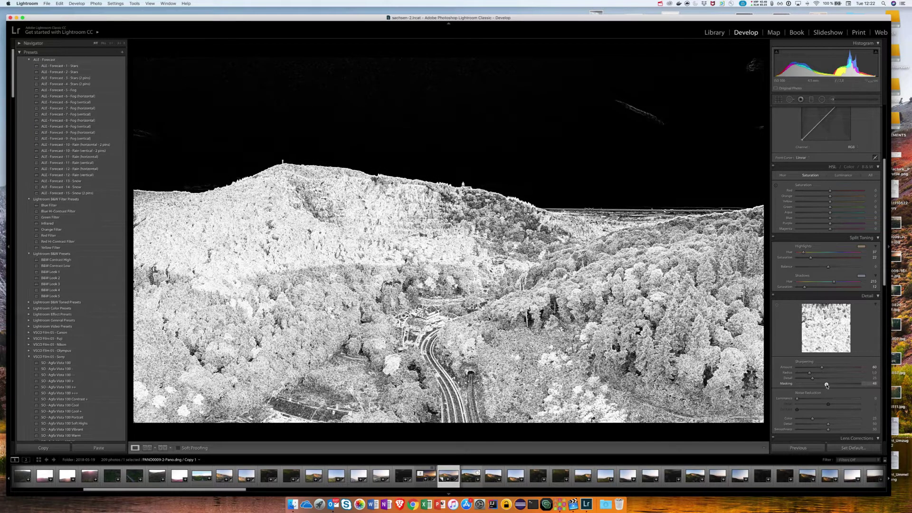
drag(826, 385, 826, 385)
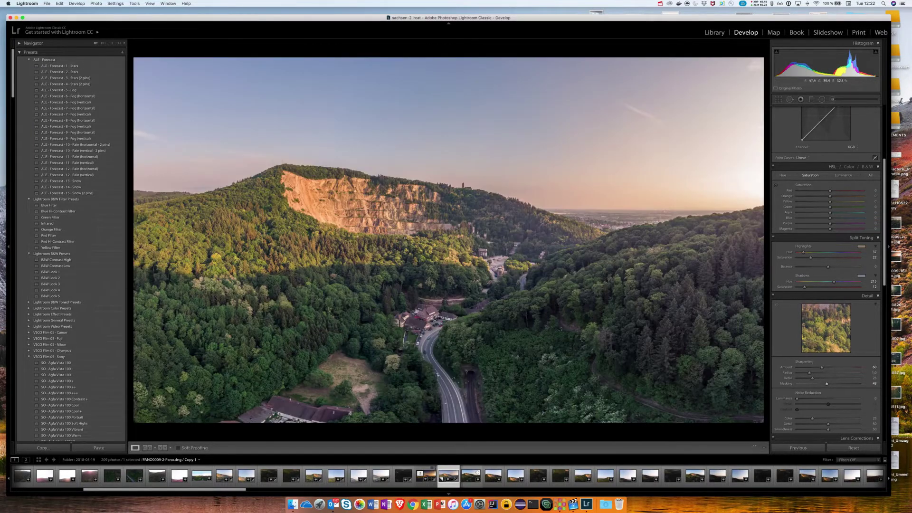
click(407, 240)
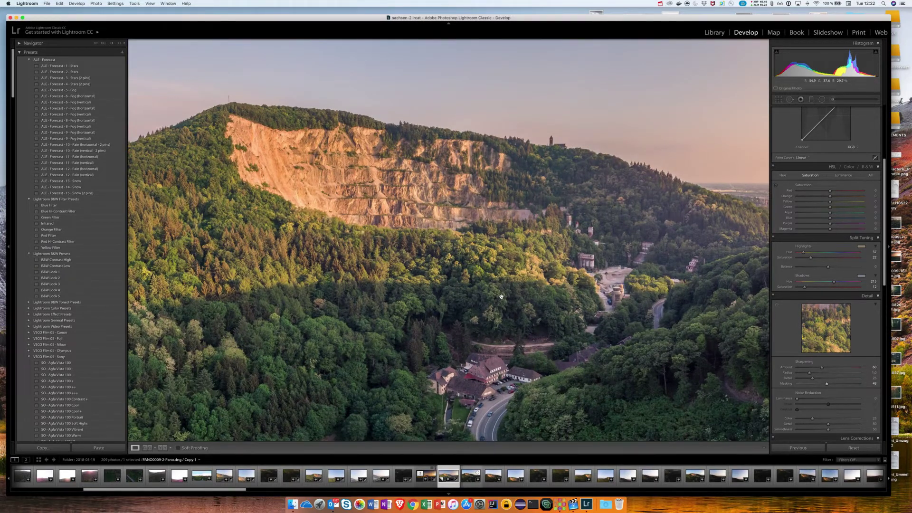
click(426, 274)
click(388, 258)
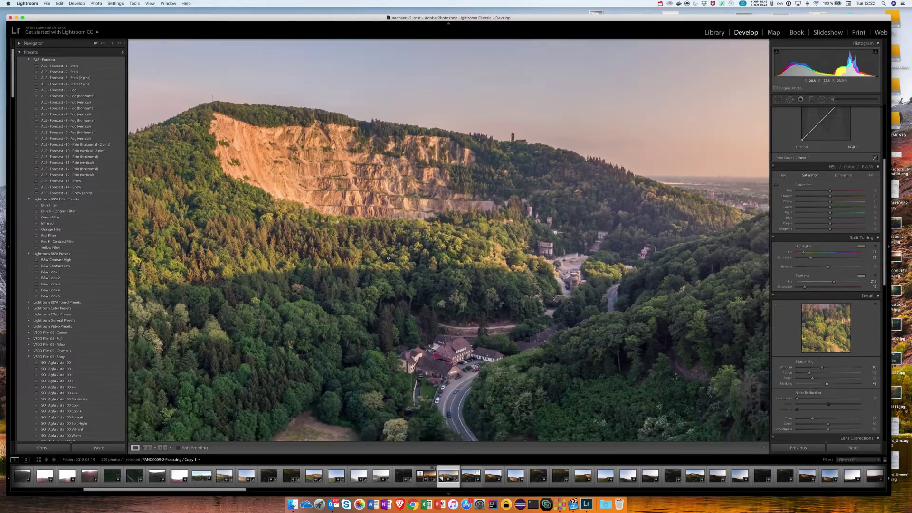
click(388, 258)
Step: Enable chromatic aberration removal and lens profile corrections for the panorama
scroll(817, 340, down, 5)
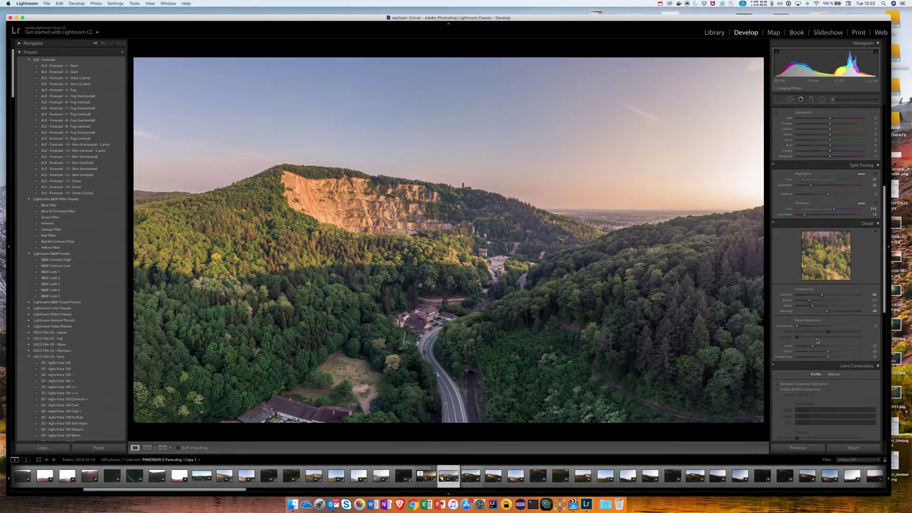
click(813, 383)
click(802, 390)
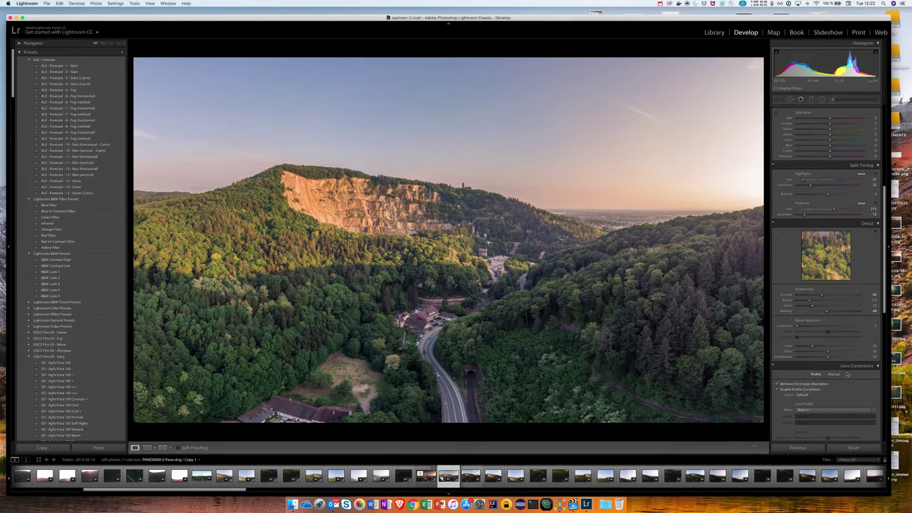
scroll(848, 374, down, 5)
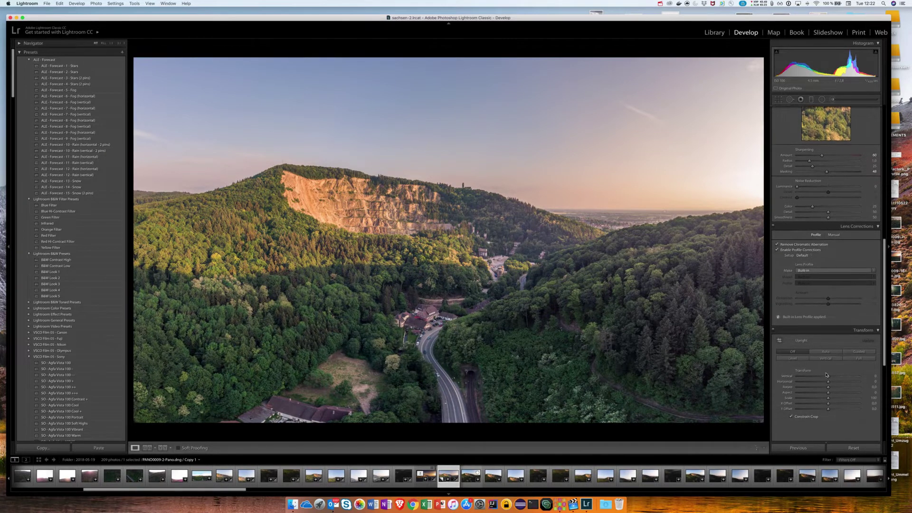
scroll(834, 308, down, 1)
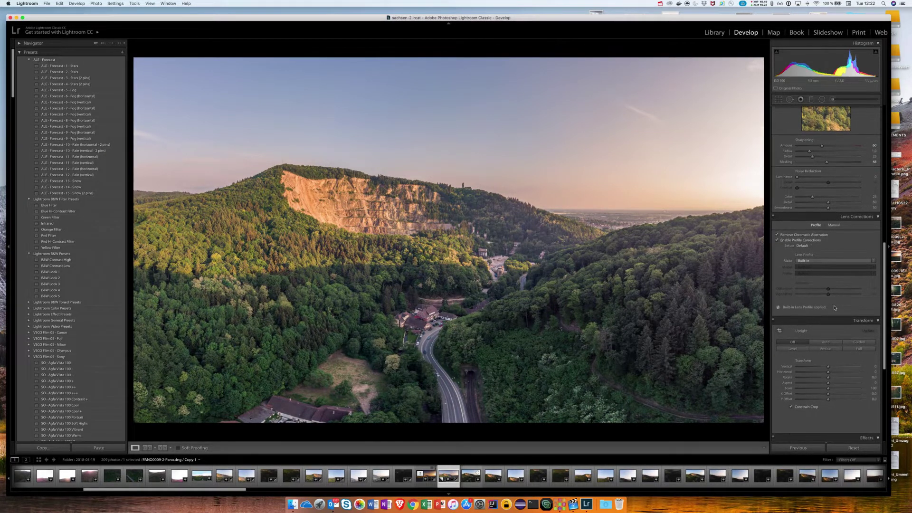
scroll(835, 307, down, 8)
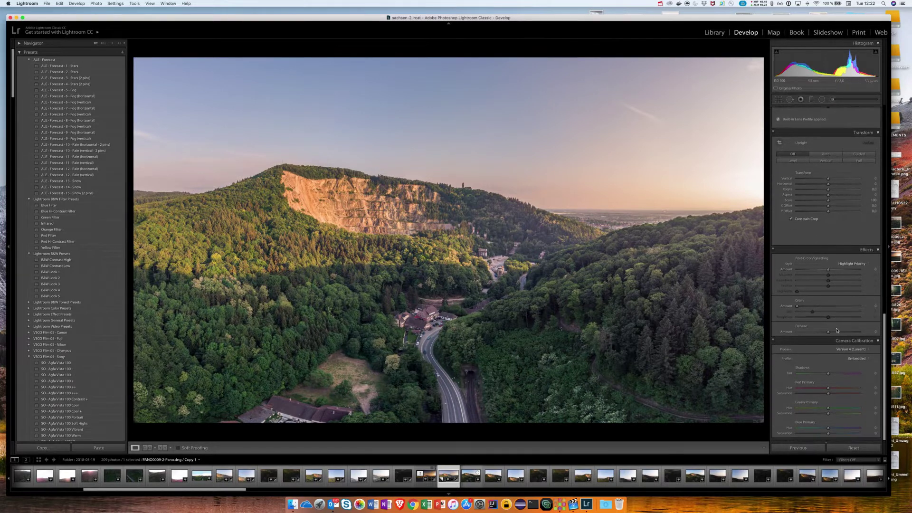
Step: Apply the automatic Upright correction to the panorama
scroll(829, 275, up, 3)
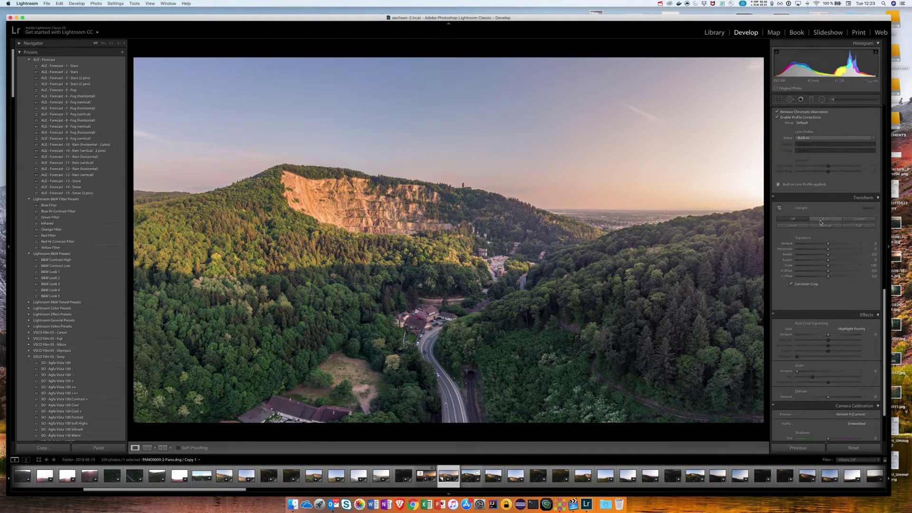
click(820, 221)
scroll(850, 245, up, 10)
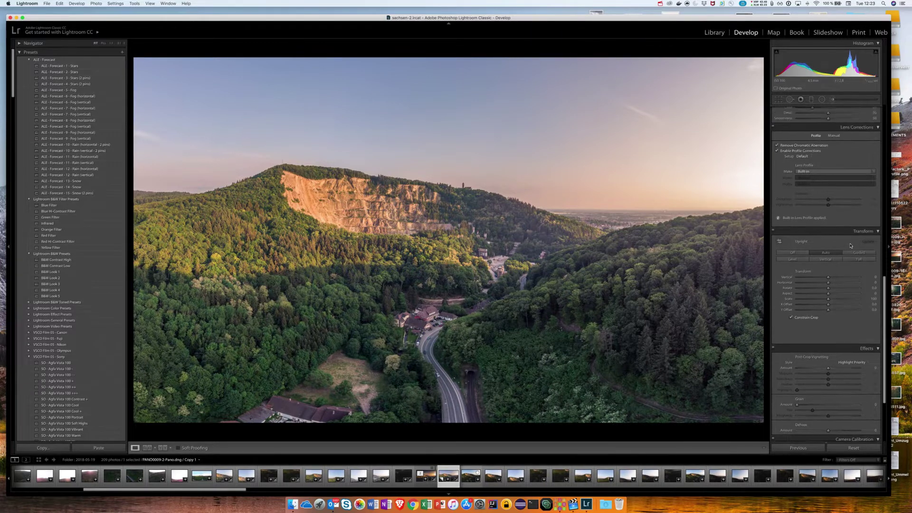
Step: Lower the panorama's exposure to about -0.65 and warm the white balance to a temperature of 9,028 with tint +14
scroll(850, 245, up, 10)
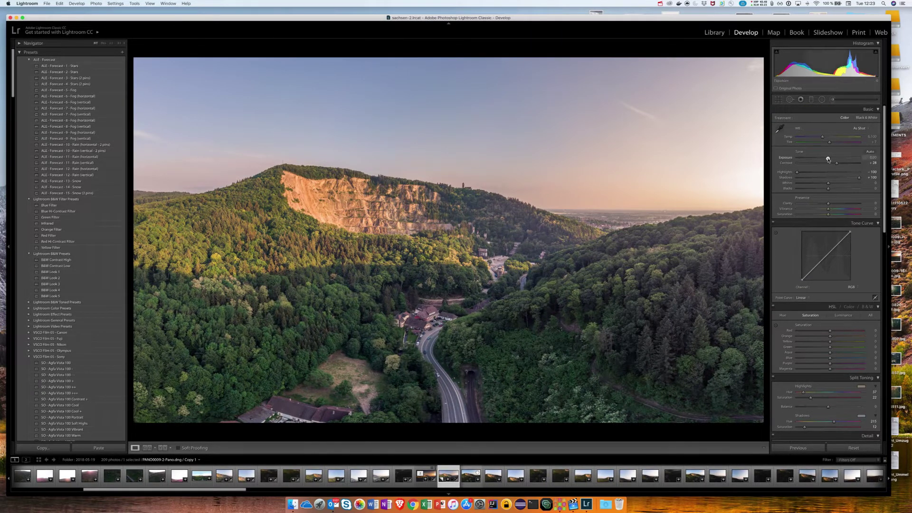
drag(828, 157, 824, 159)
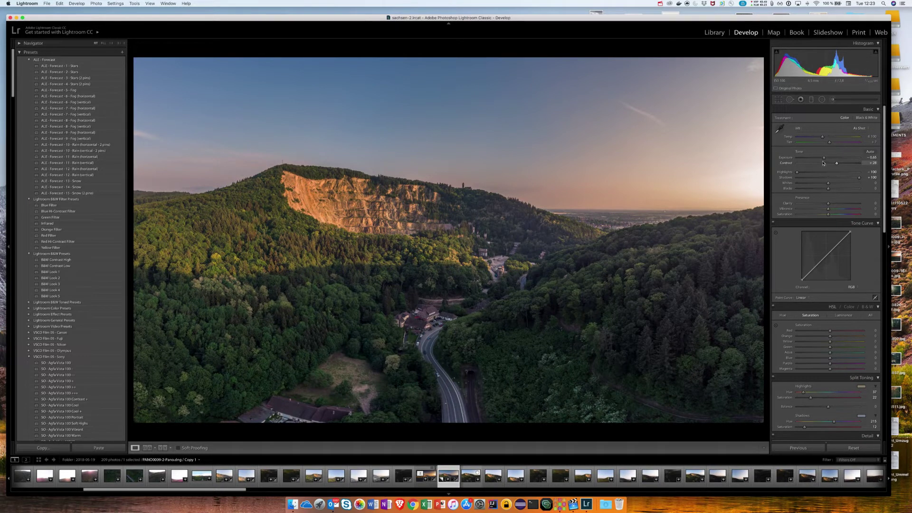
drag(823, 159, 824, 160)
drag(823, 138, 830, 137)
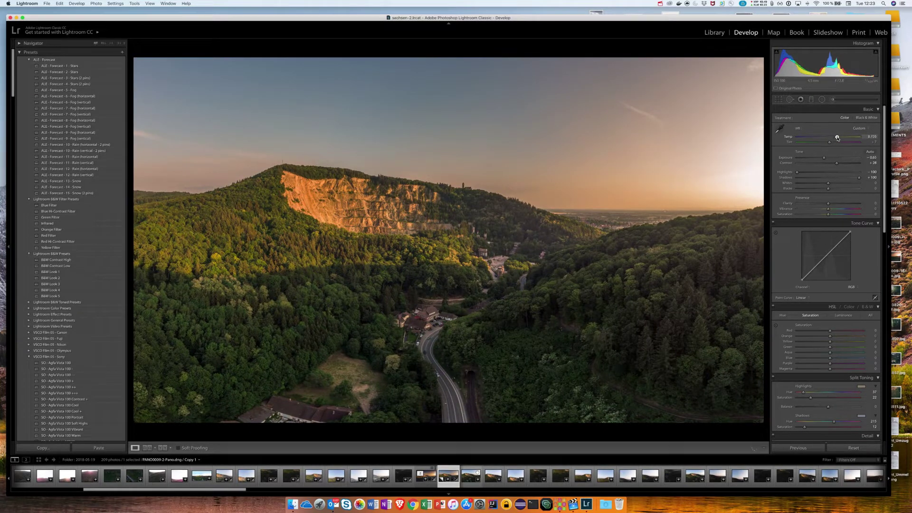
drag(837, 138, 842, 146)
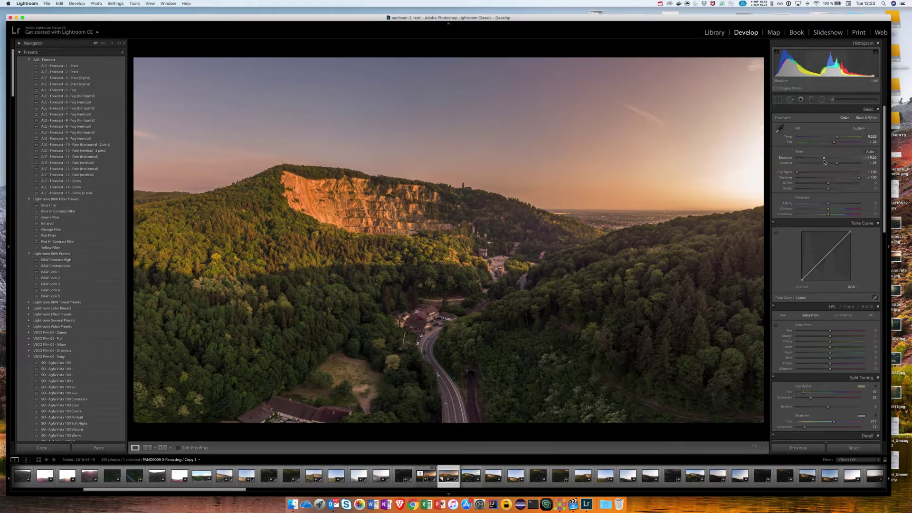
drag(834, 142, 830, 184)
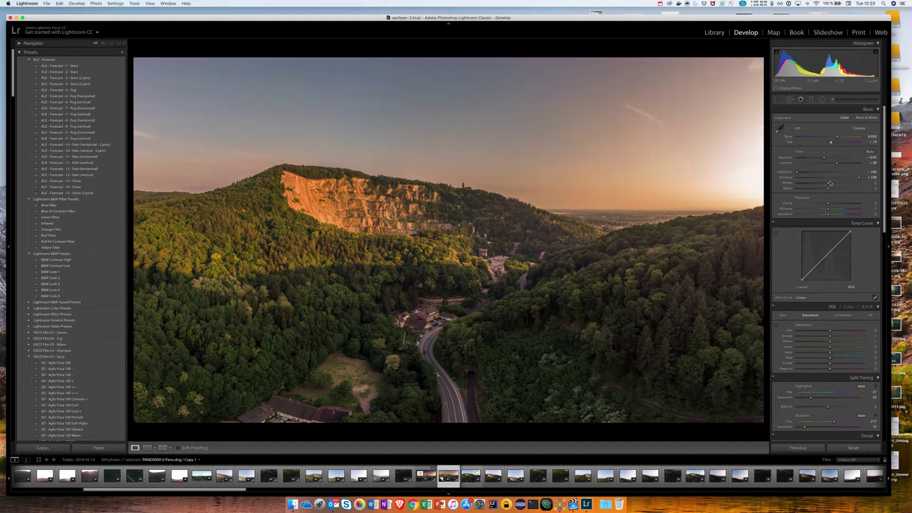
Step: Apply the Kodak Elite Chrome 160T ++ point curve preset to the panorama
click(802, 298)
scroll(832, 333, down, 20)
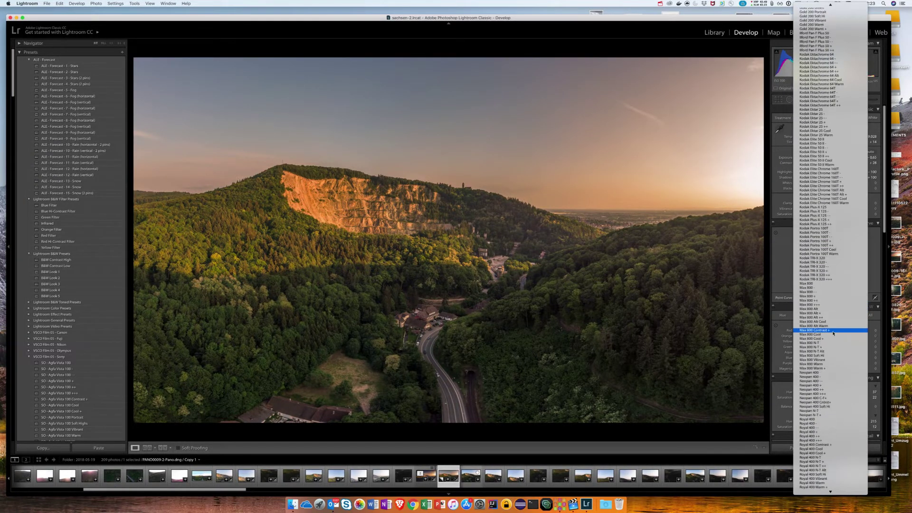
scroll(834, 334, up, 3)
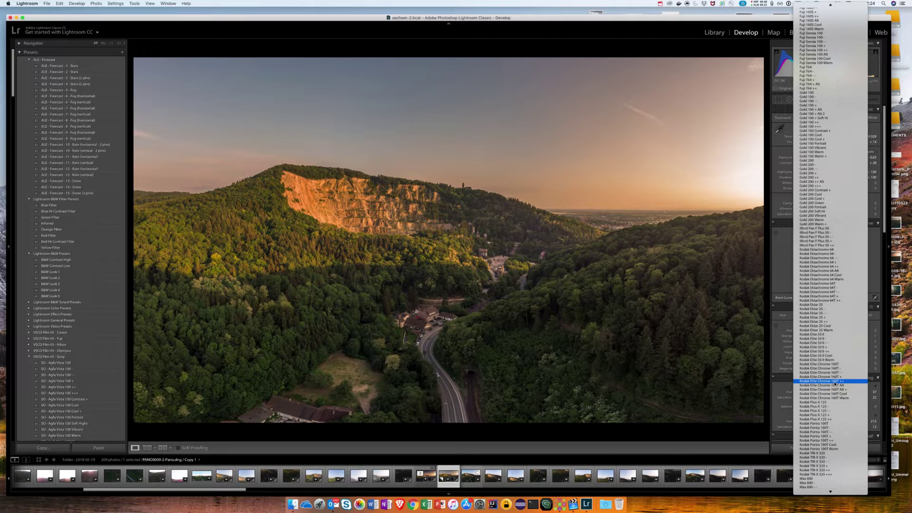
click(834, 381)
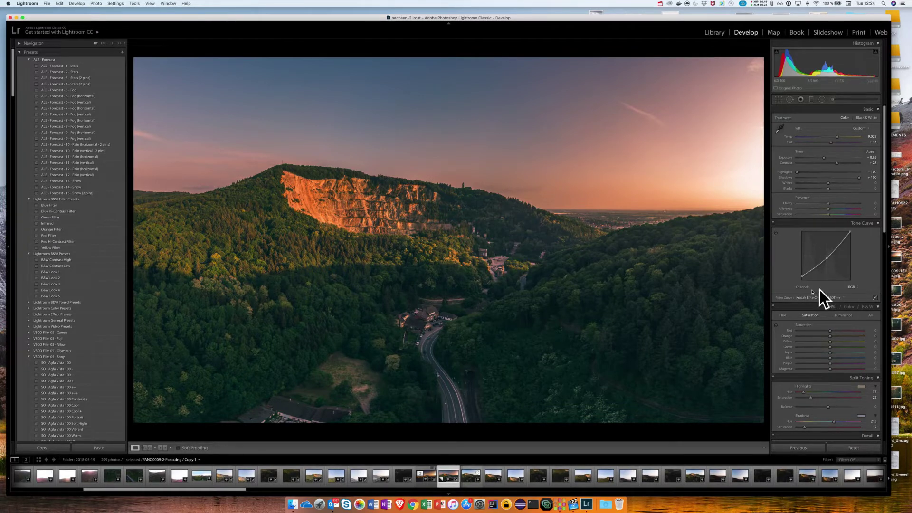
Step: Examine the tone curve's red, green and blue channels, and return to the RGB curve
click(851, 287)
click(852, 293)
click(857, 287)
click(852, 290)
click(851, 287)
click(852, 291)
click(856, 287)
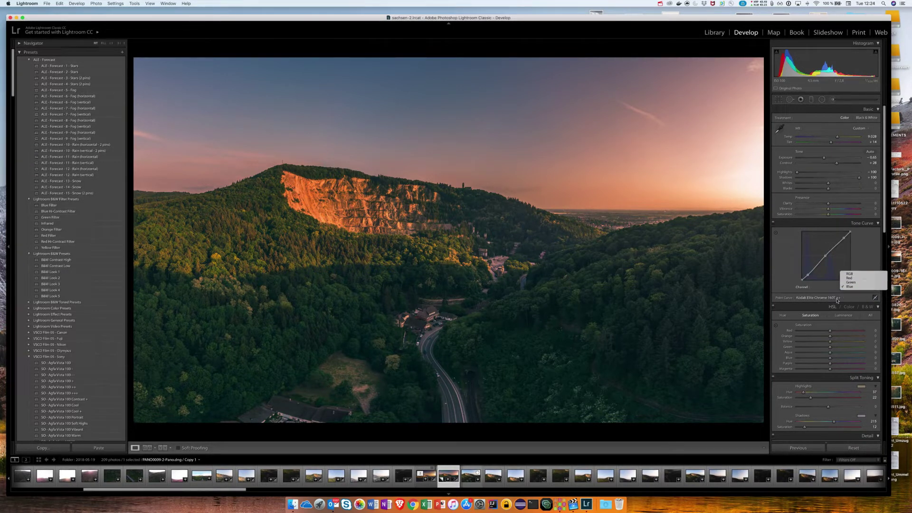
click(851, 277)
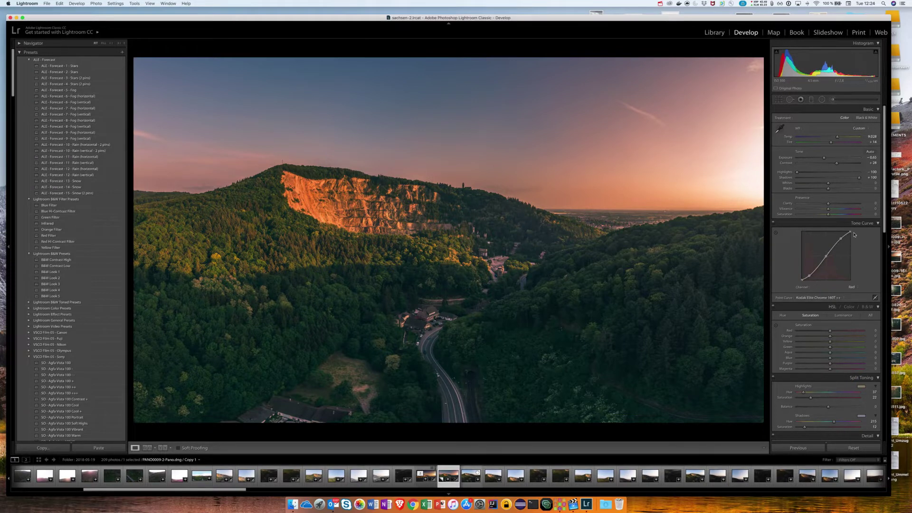
click(852, 287)
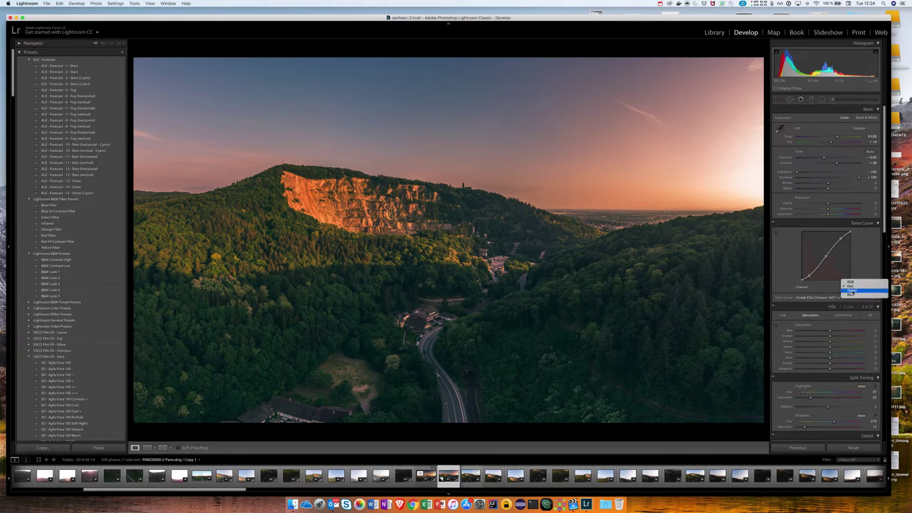
click(852, 287)
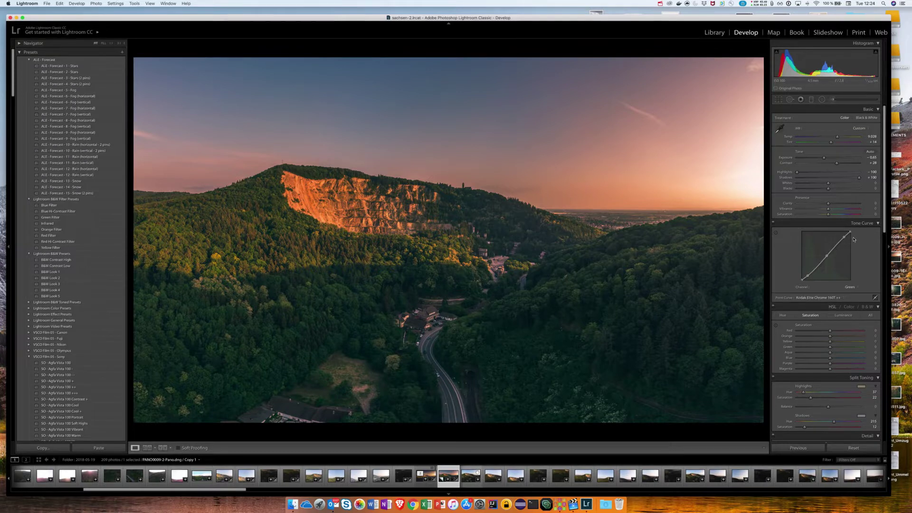
click(852, 288)
click(853, 293)
click(851, 287)
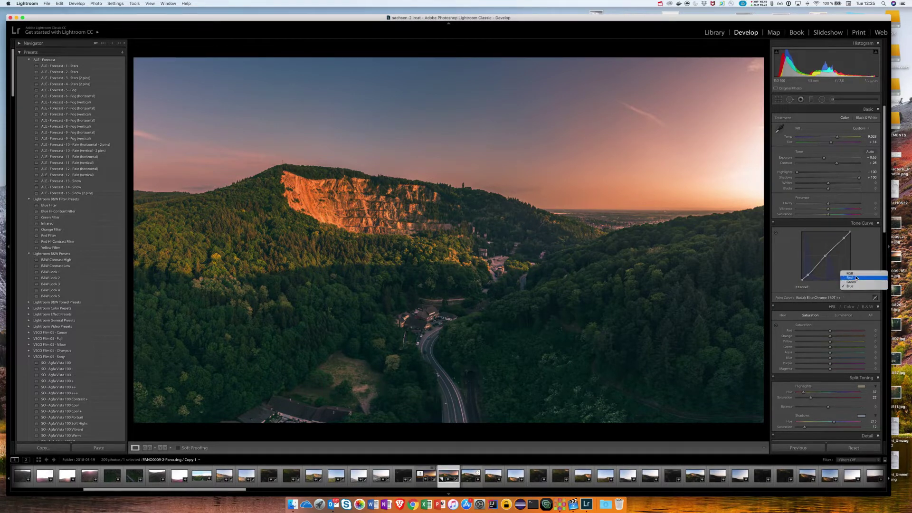
click(853, 272)
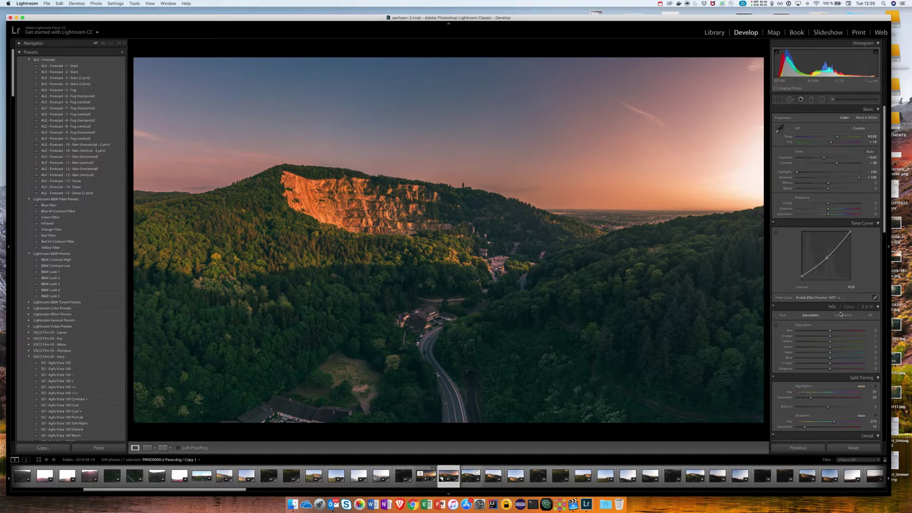
scroll(843, 277, down, 8)
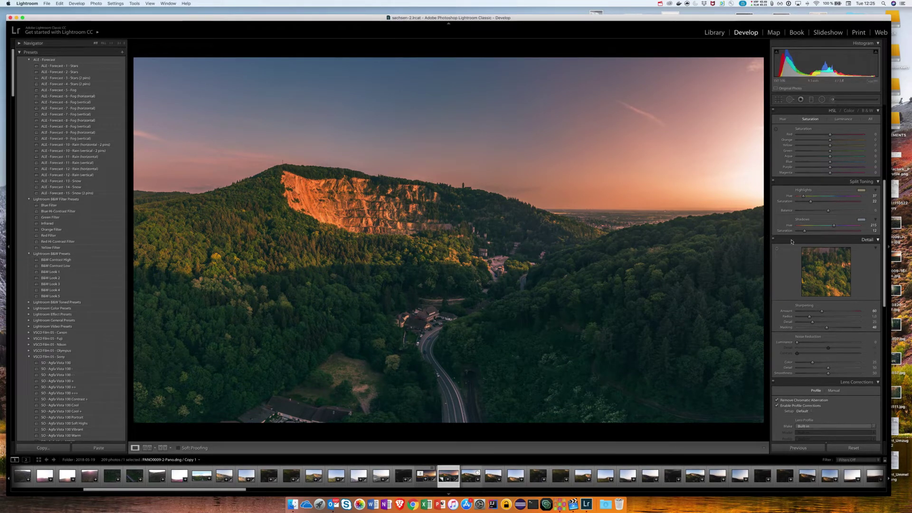
scroll(797, 235, down, 3)
scroll(797, 235, down, 4)
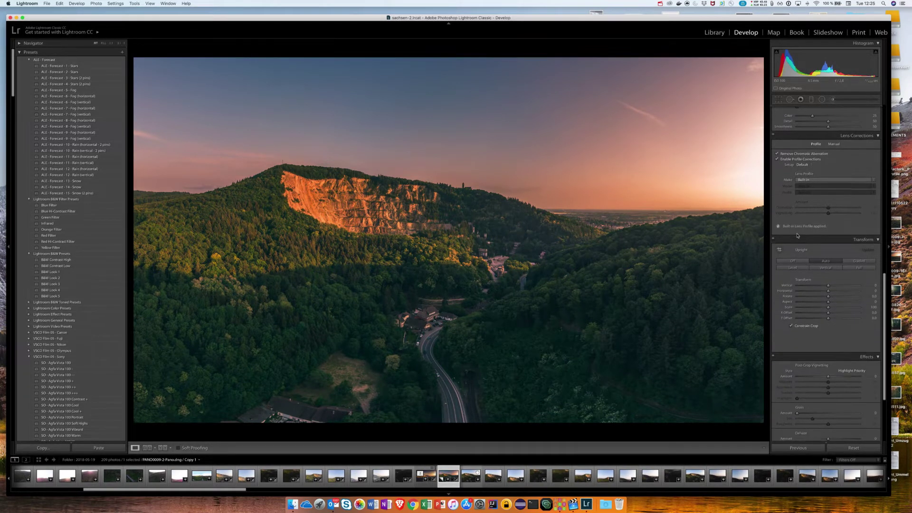
scroll(797, 236, up, 14)
scroll(797, 236, up, 1)
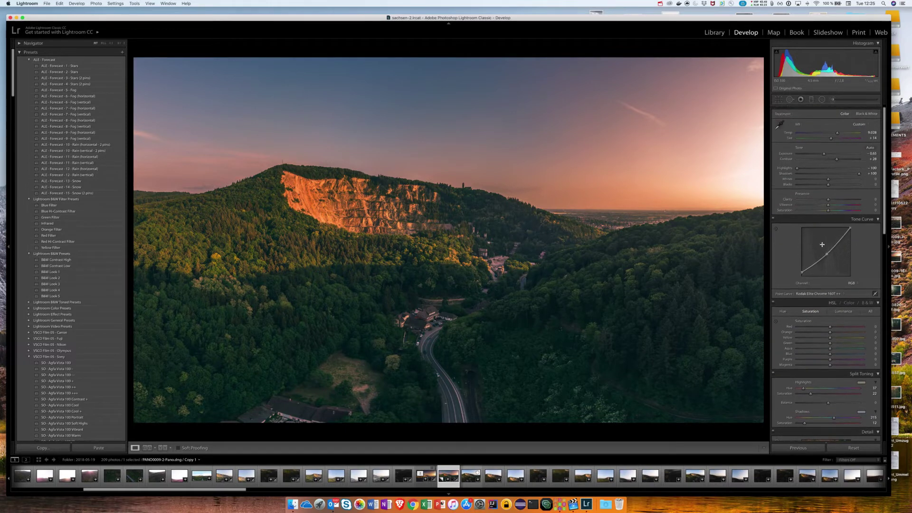
scroll(829, 256, down, 3)
scroll(829, 256, up, 2)
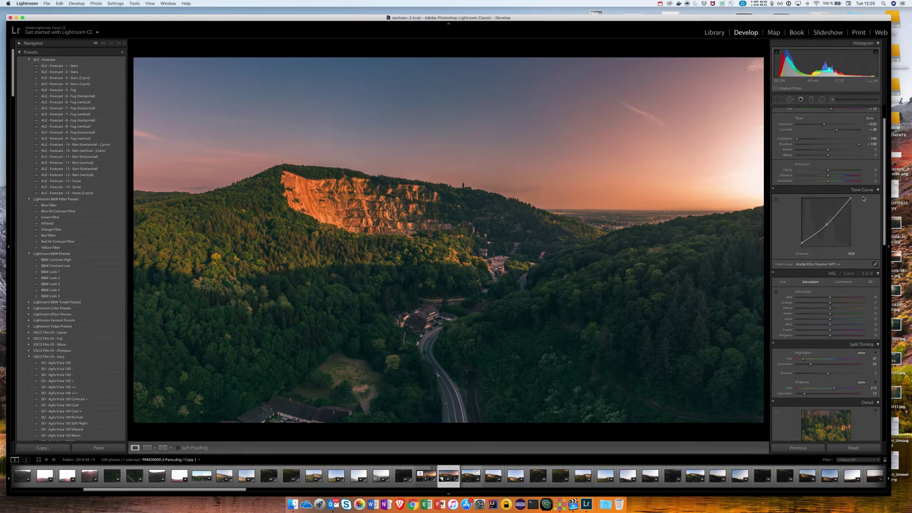
scroll(785, 272, up, 2)
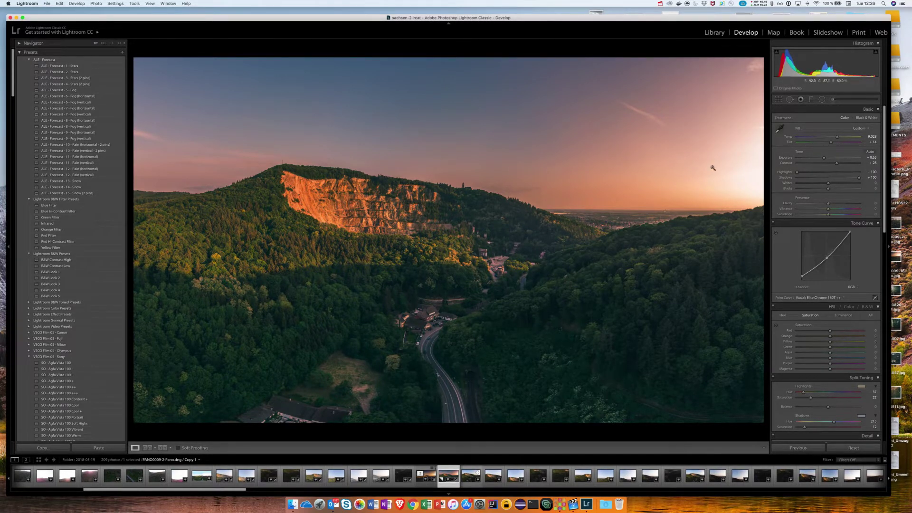
Step: Draw a large radial filter centred on the sun at the photo's right edge and invert its mask so the effect applies inside
click(822, 99)
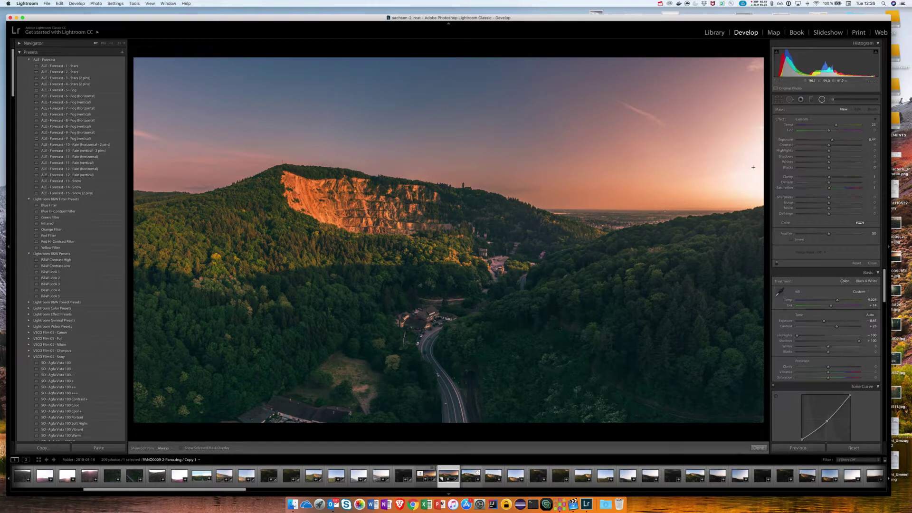
drag(760, 167, 547, 260)
drag(486, 270, 255, 317)
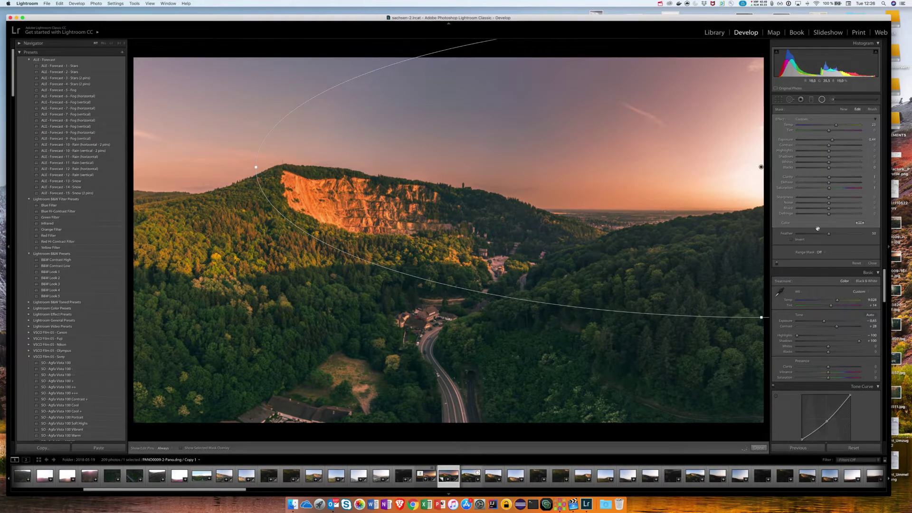
key(o)
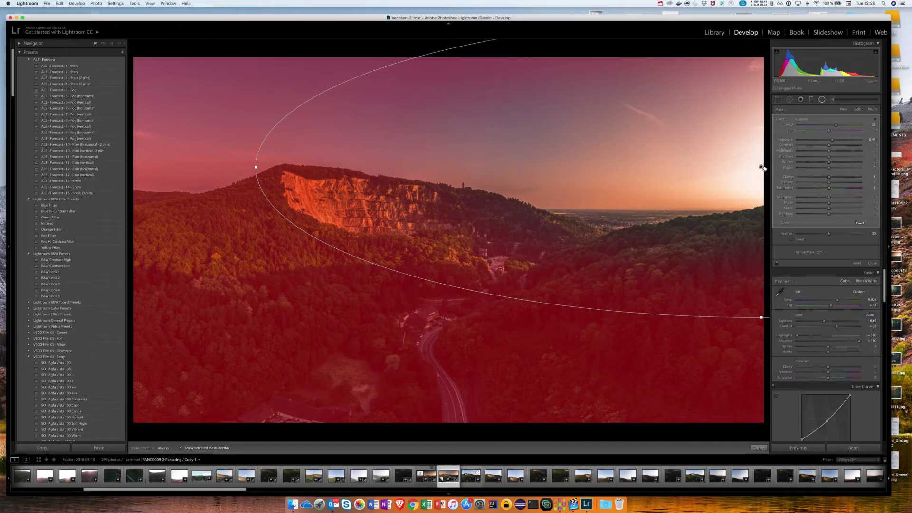
click(792, 239)
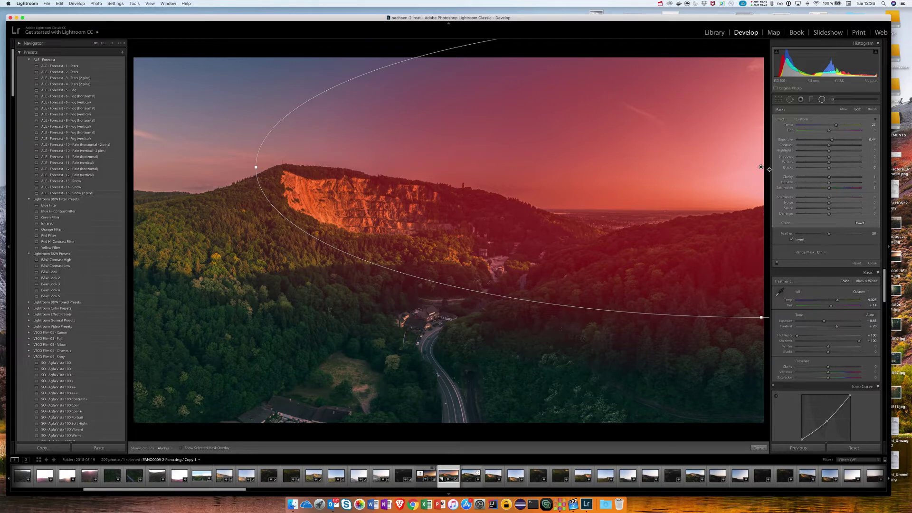
key(o)
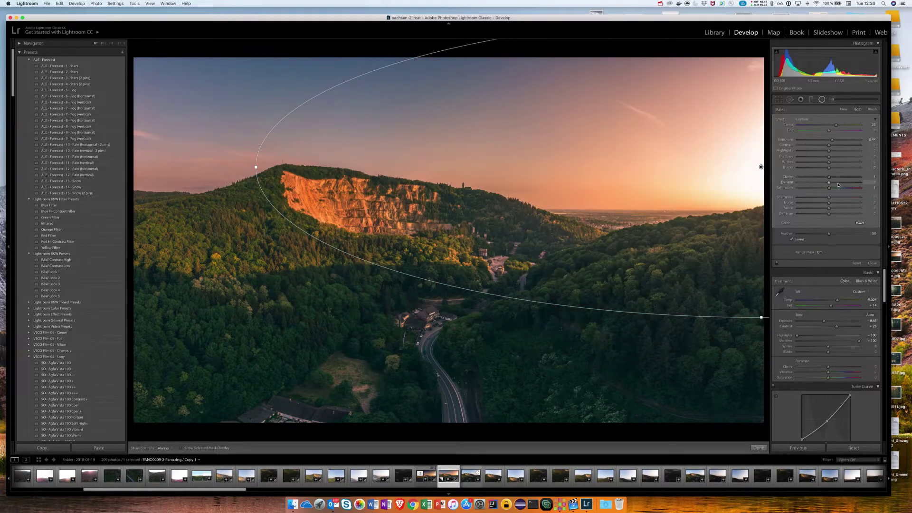
Step: Widen and tilt the sun's radial filter to reach the photo's left edge, and raise its temperature and blacks
click(842, 126)
drag(255, 167, 255, 209)
drag(198, 218, 130, 223)
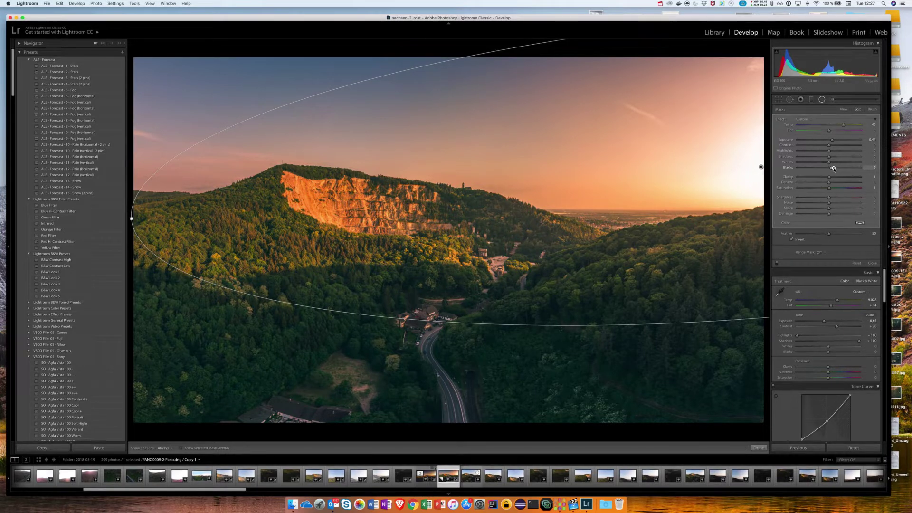
mouse_move(833, 168)
mouse_down()
mouse_move(847, 169)
mouse_move(833, 170)
mouse_up()
drag(828, 185, 826, 185)
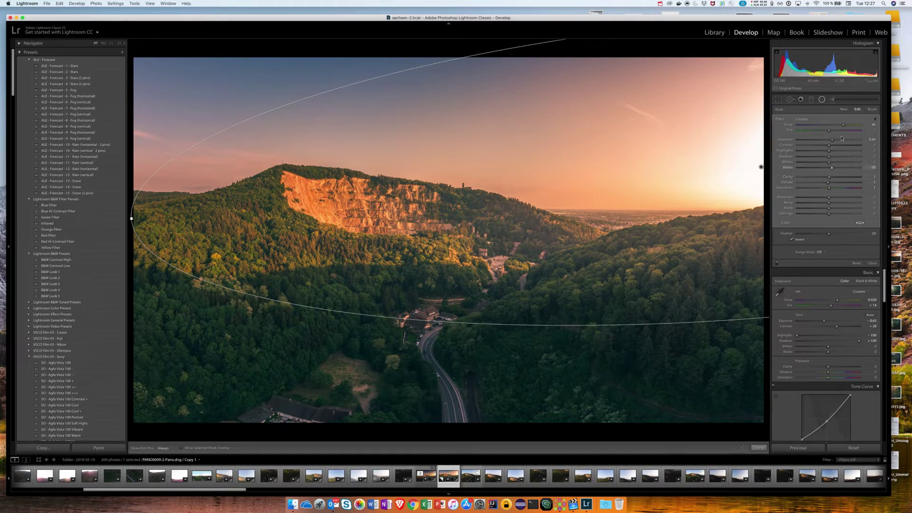
Step: Reselect the sun's radial filter and show its mask overlay to check which areas it covers
key(shift+m)
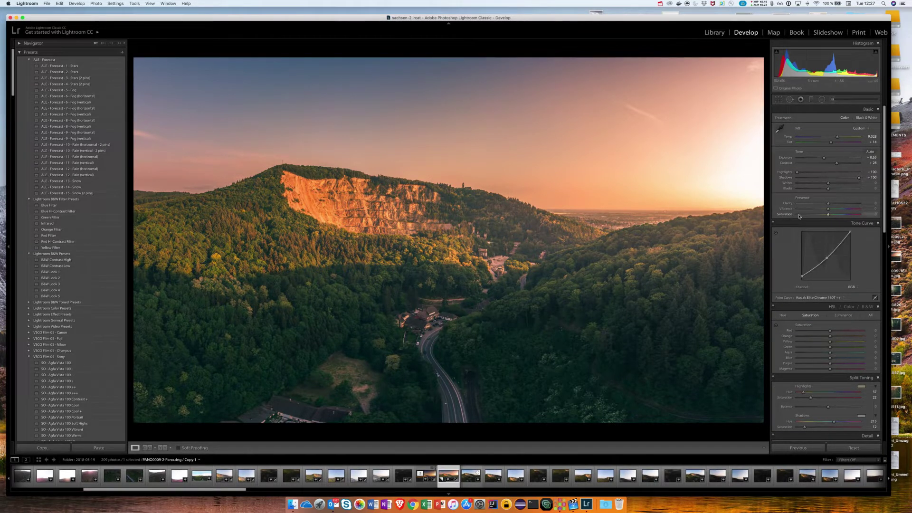
key(shift+m)
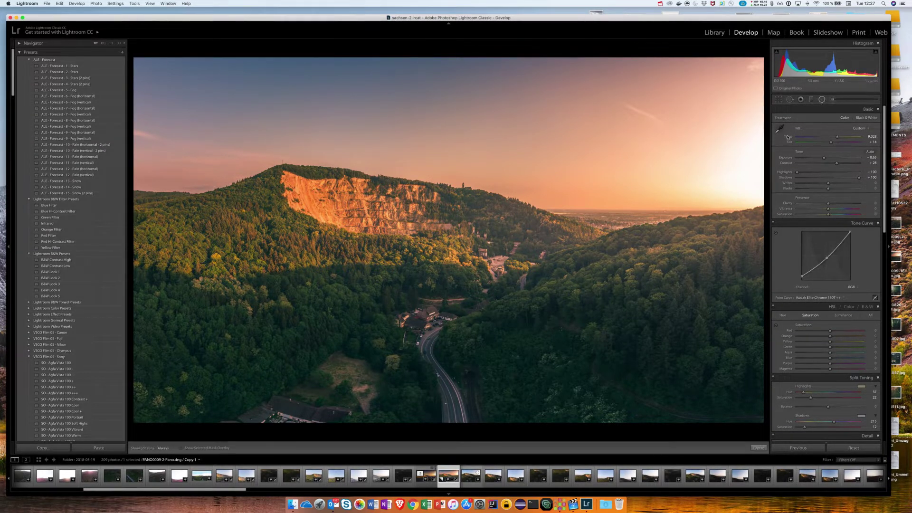
click(760, 167)
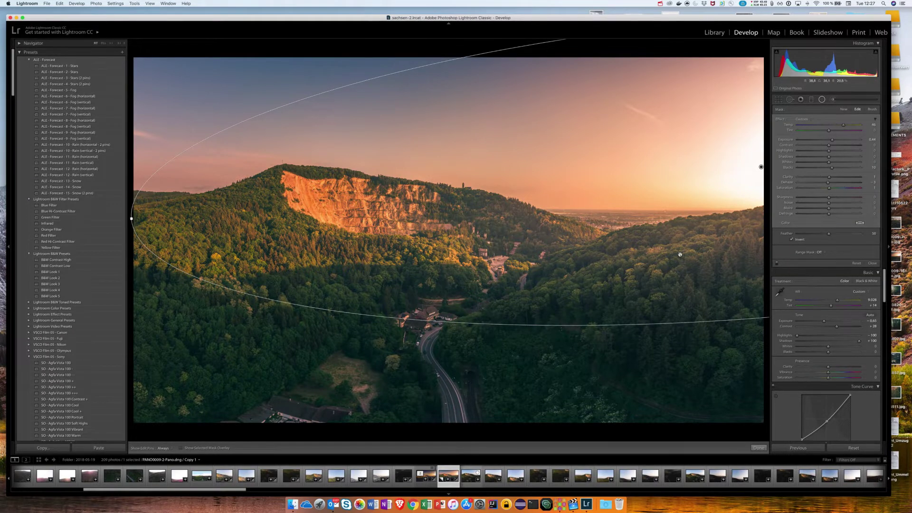
key(o)
key(o)
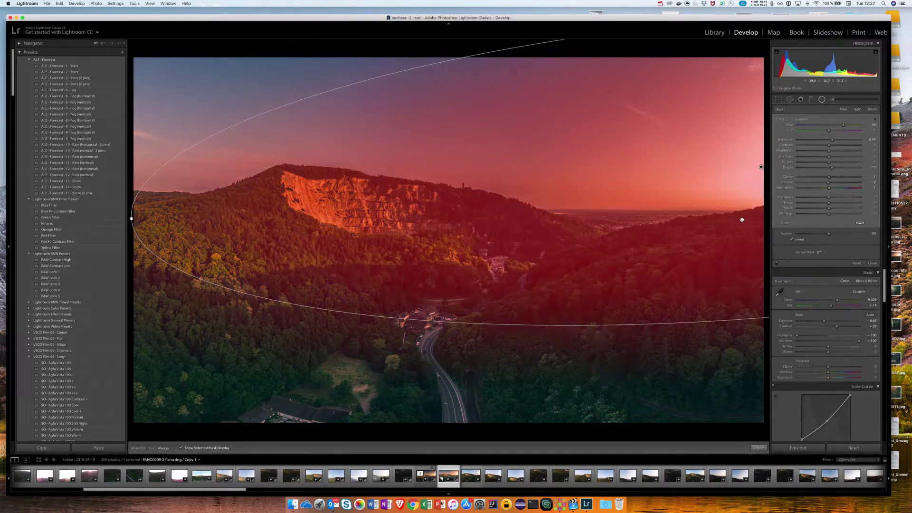
Step: Erase the sun filter's mask from the shaded forest slopes and valley floor with the radial filter's brush, using an enlarged eraser
click(873, 110)
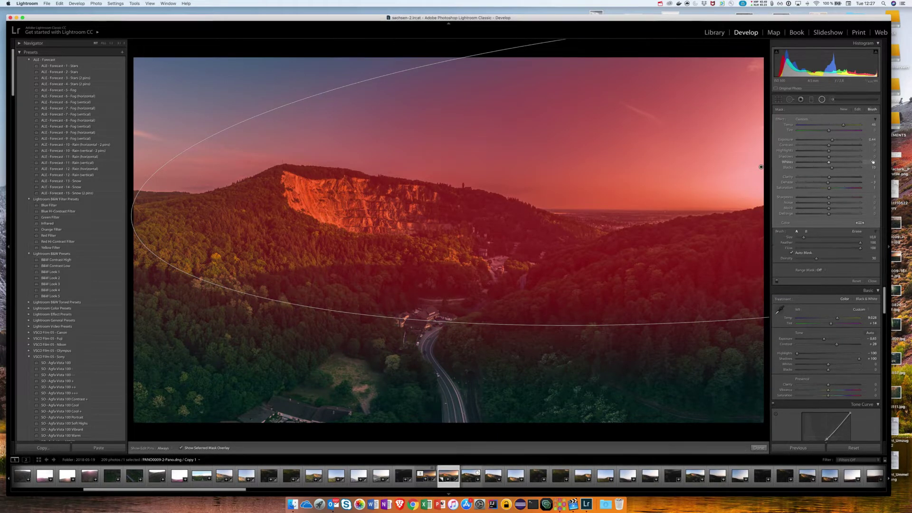
key(a)
key(alt)
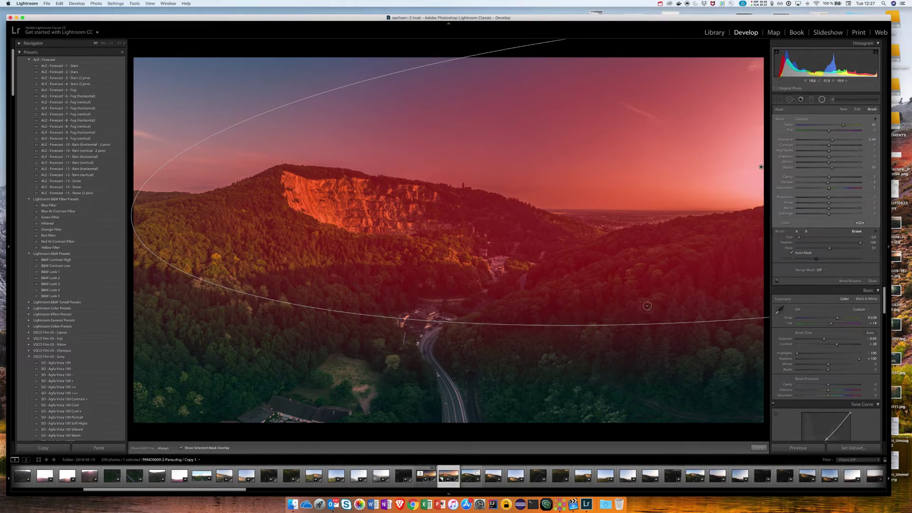
scroll(628, 366, down, 4)
key(alt)
key(h)
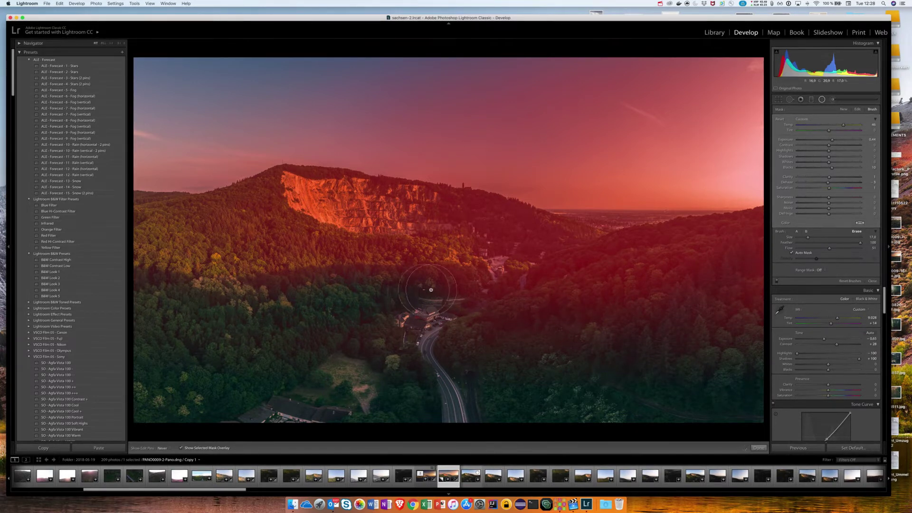
key(h)
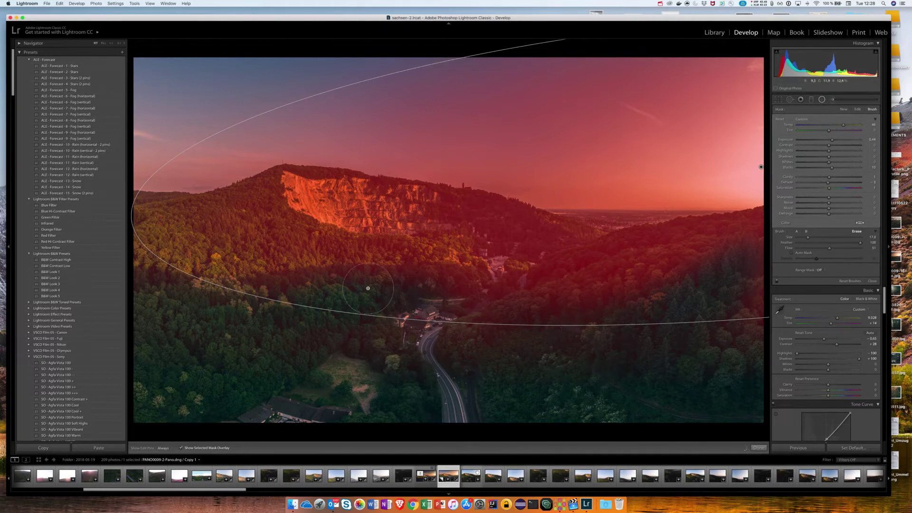
key(h)
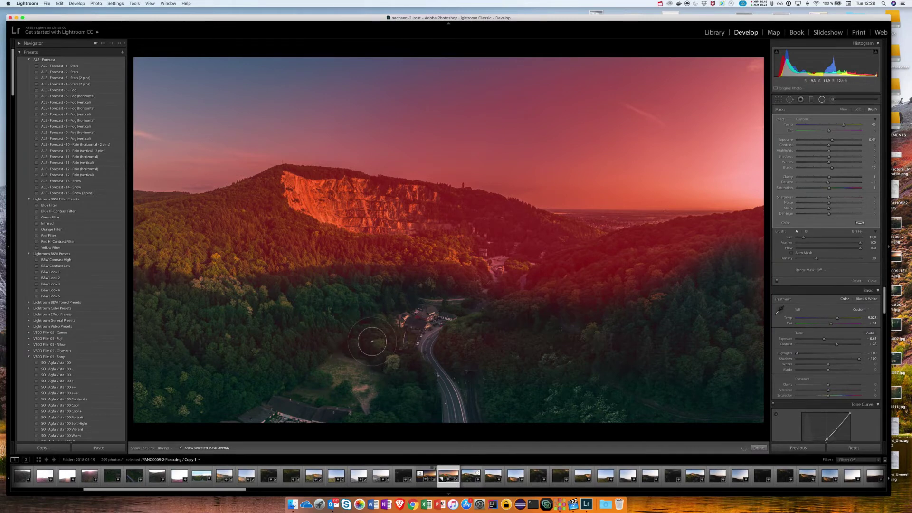
Step: Toggle the mask overlay to check the erased areas of the sun's radial filter, and close the filter
key(o)
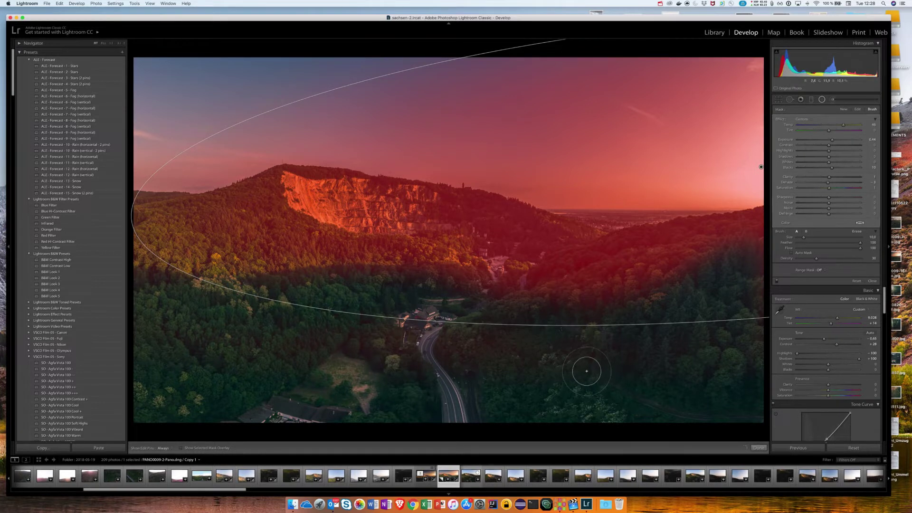
key(o)
key(shift+m)
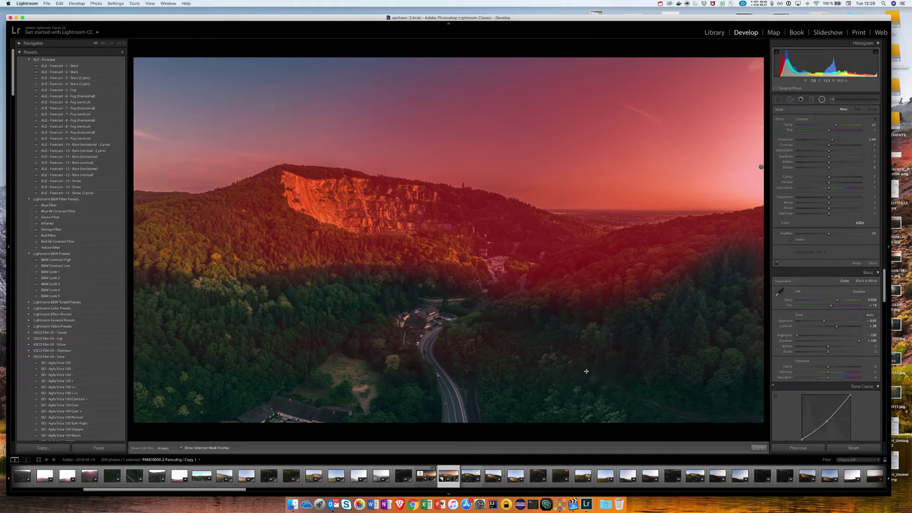
key(shift+m)
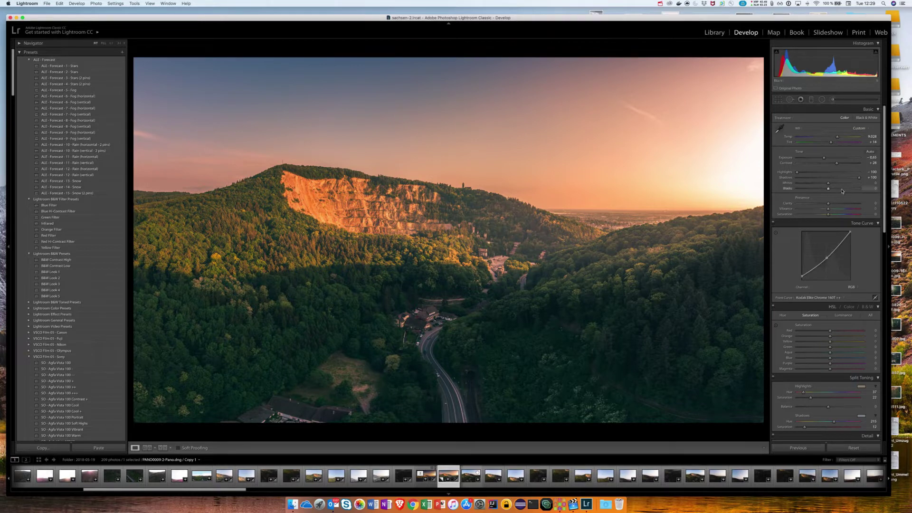
Step: Set up a new Adjustment Brush with temperature reset, exposure raised to 0.64 and clarity slightly increased
click(832, 100)
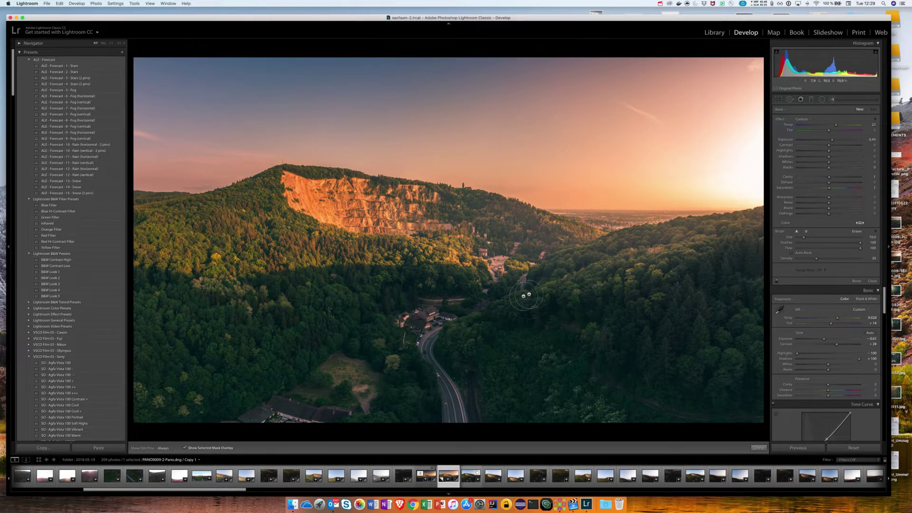
click(833, 99)
click(833, 99)
double_click(828, 126)
drag(832, 179, 833, 177)
drag(831, 140, 833, 139)
Step: Paint the brush adjustment over the winding road and its distant stretch, using Auto Mask and a small brush
key(z)
scroll(455, 409, down, 2)
scroll(456, 410, down, 1)
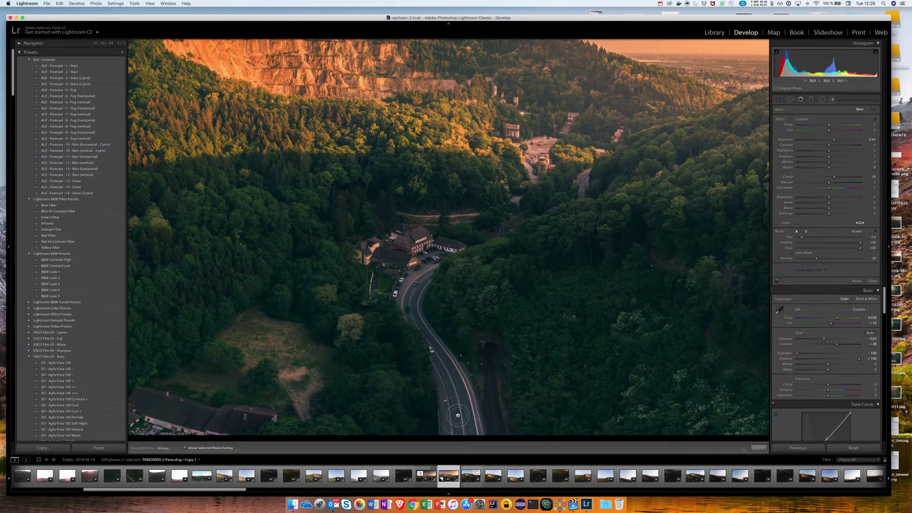
click(793, 254)
key(h)
mouse_move(421, 328)
mouse_down()
mouse_move(429, 276)
mouse_move(413, 298)
mouse_move(418, 319)
mouse_move(470, 428)
mouse_move(462, 375)
mouse_move(466, 426)
mouse_move(445, 423)
mouse_move(447, 374)
mouse_move(450, 387)
mouse_move(417, 311)
mouse_move(431, 267)
mouse_up()
scroll(431, 267, down, 1)
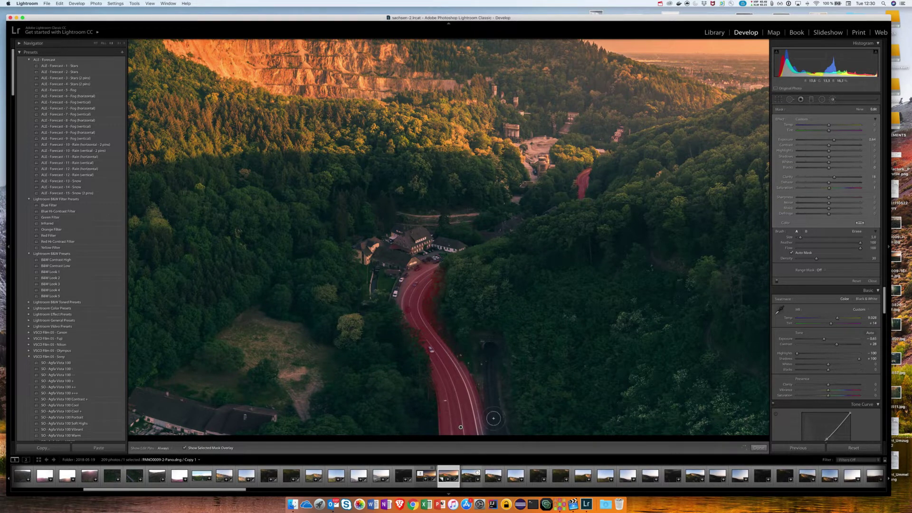
Step: Extend the brush adjustment to the dark track running beside the road at the photo's lower edge
key(z)
scroll(492, 420, down, 5)
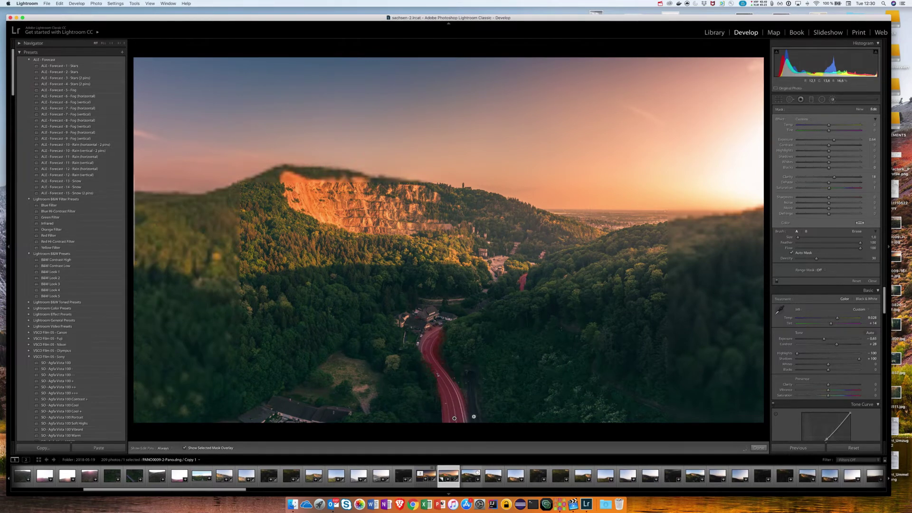
scroll(473, 380, up, 2)
key(h)
mouse_move(470, 375)
mouse_down()
mouse_move(479, 423)
mouse_move(472, 409)
mouse_move(469, 419)
mouse_up()
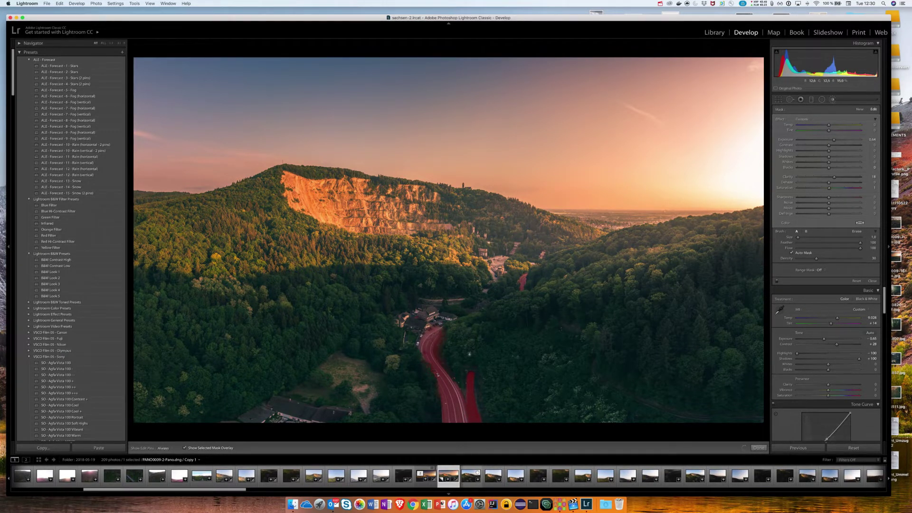
Step: Trim the road and track mask with a smaller eraser, and close the Adjustment Brush to inspect the painted area
key(alt)
scroll(473, 350, down, 10)
scroll(445, 354, down, 1)
key(h)
key(h)
key(k)
key(z)
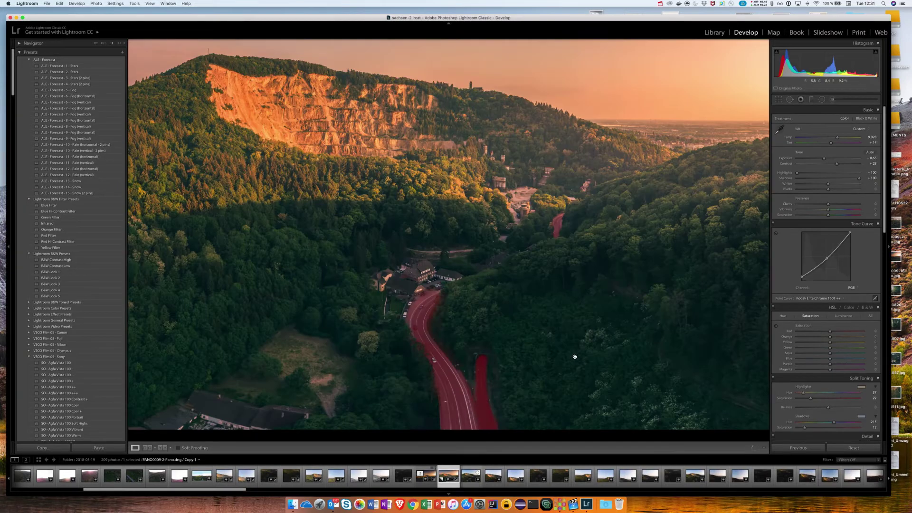
key(z)
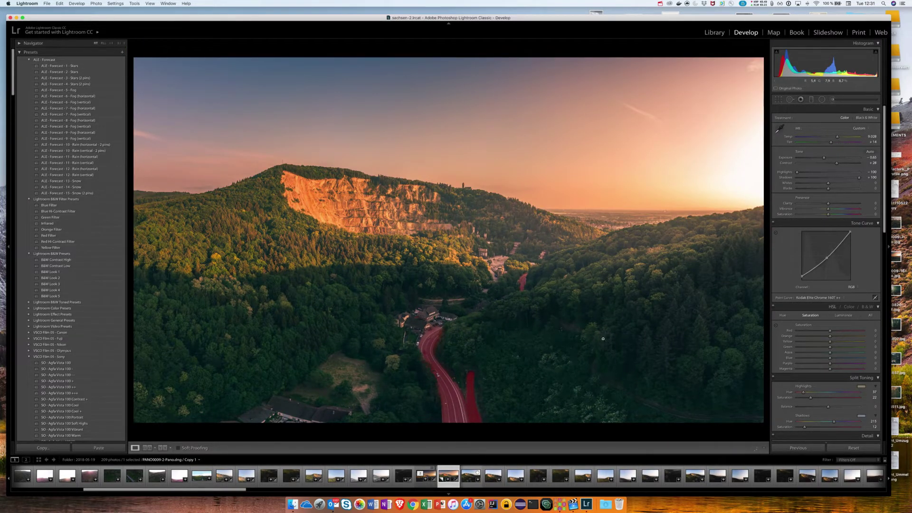
Step: Reselect the road's brush adjustment, raise its exposure to about 1.2, hide the mask overlay and inspect the road up close
click(834, 101)
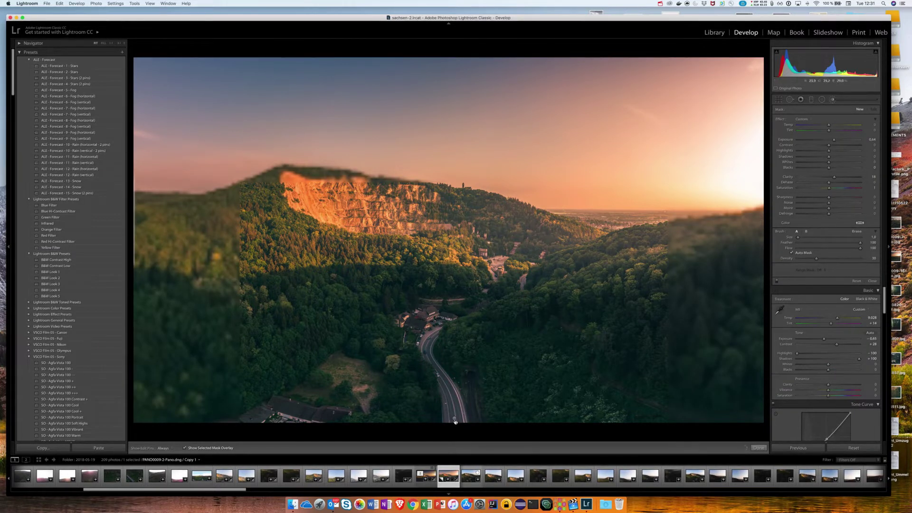
click(454, 419)
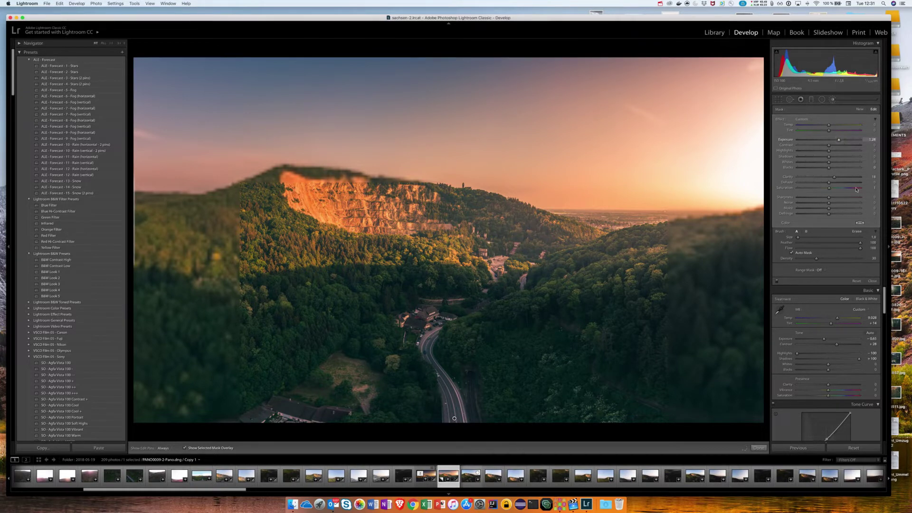
click(839, 141)
key(o)
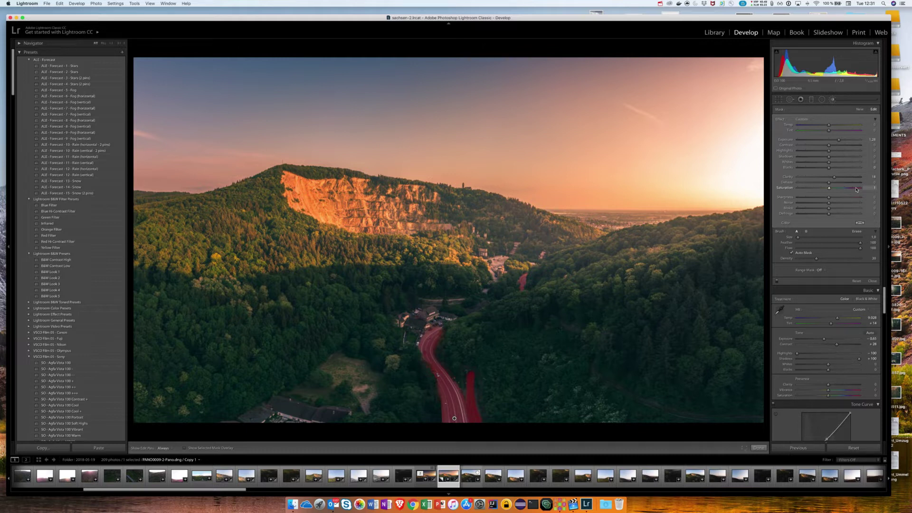
key(o)
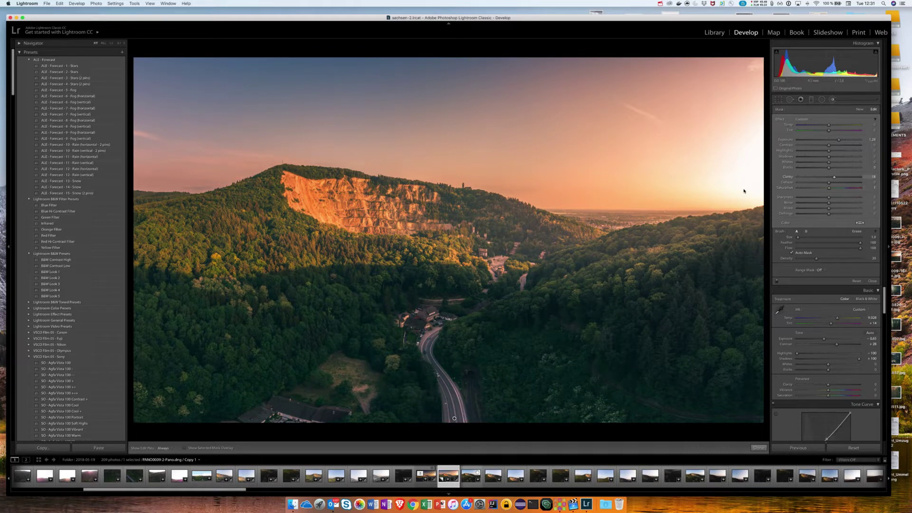
key(k)
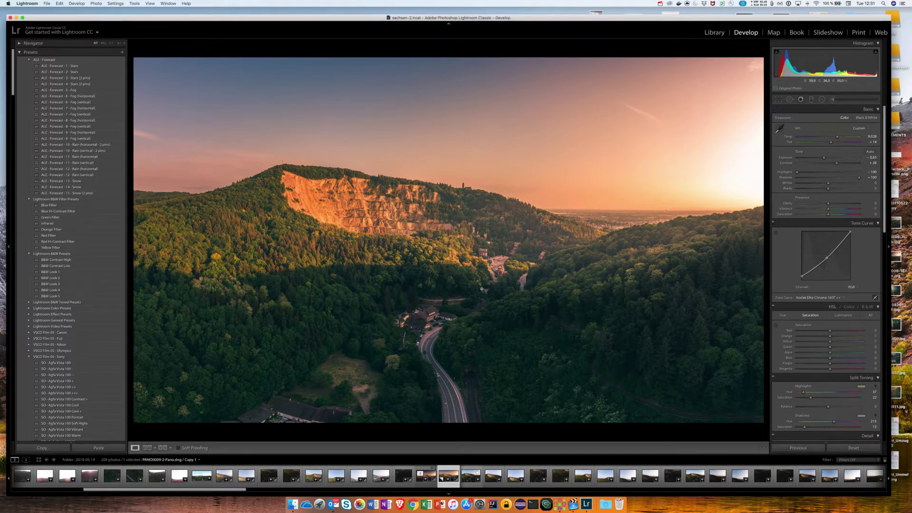
click(522, 280)
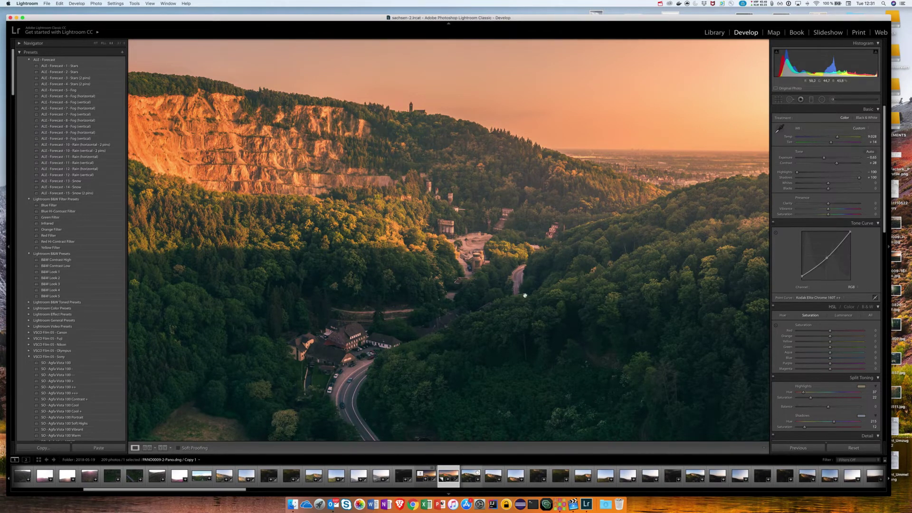
click(518, 280)
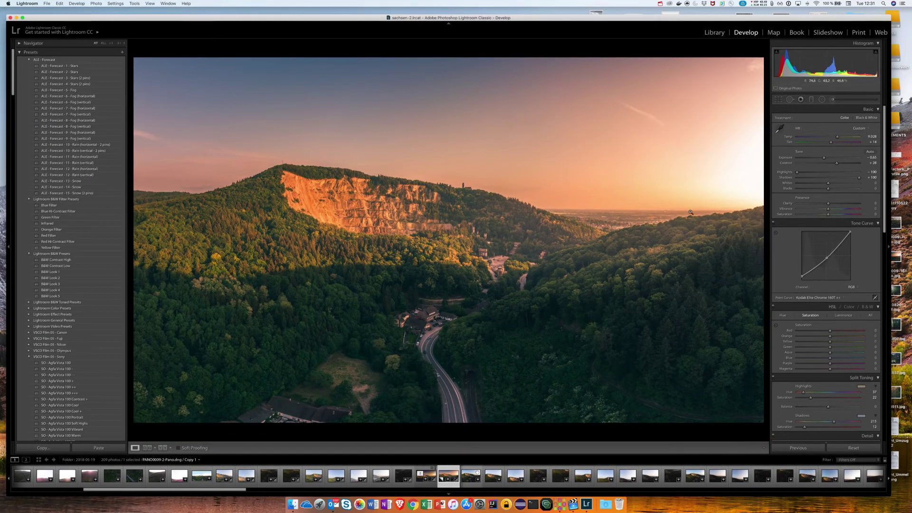
Step: Draw a radial filter around the quarry face, invert its mask so it applies inside, and raise its exposure and temperature
key(shift+m)
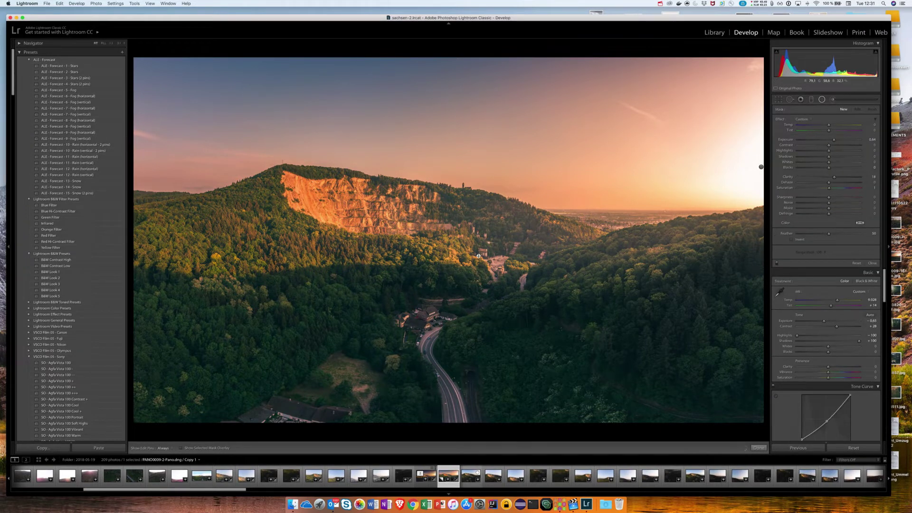
drag(340, 212, 479, 256)
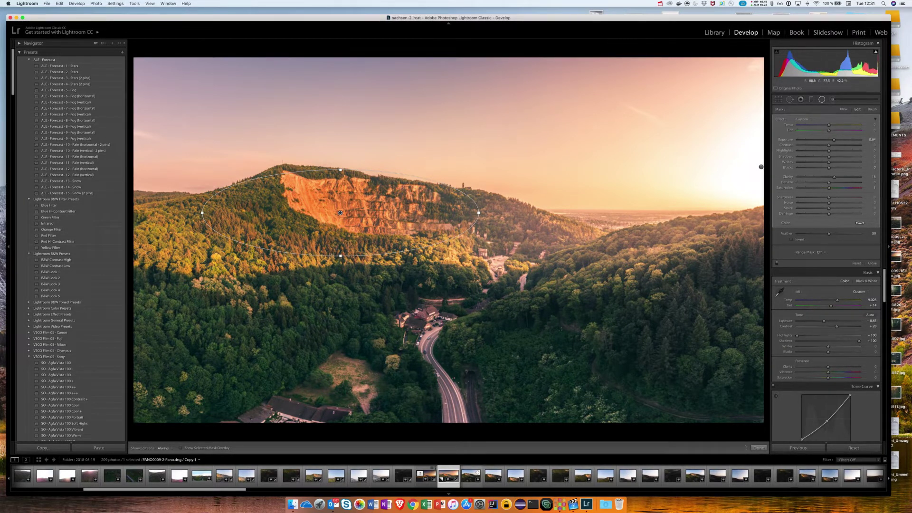
click(798, 240)
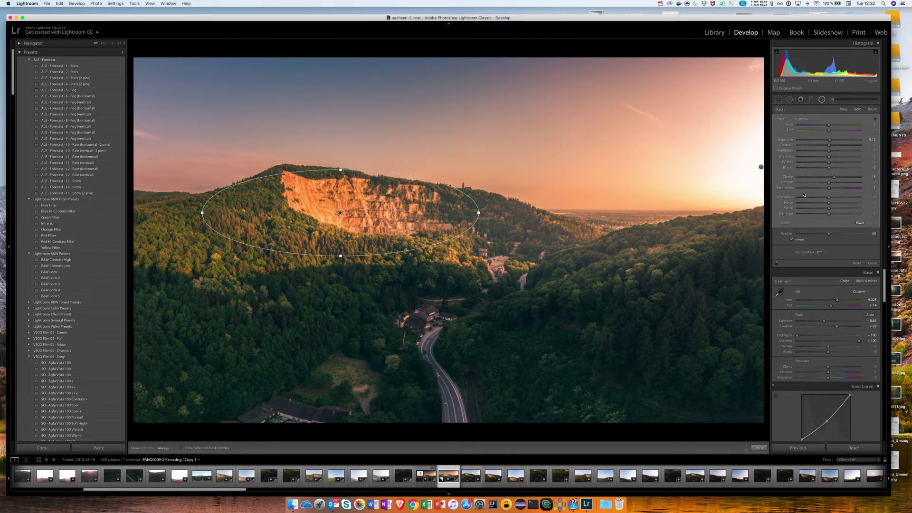
drag(829, 139, 832, 140)
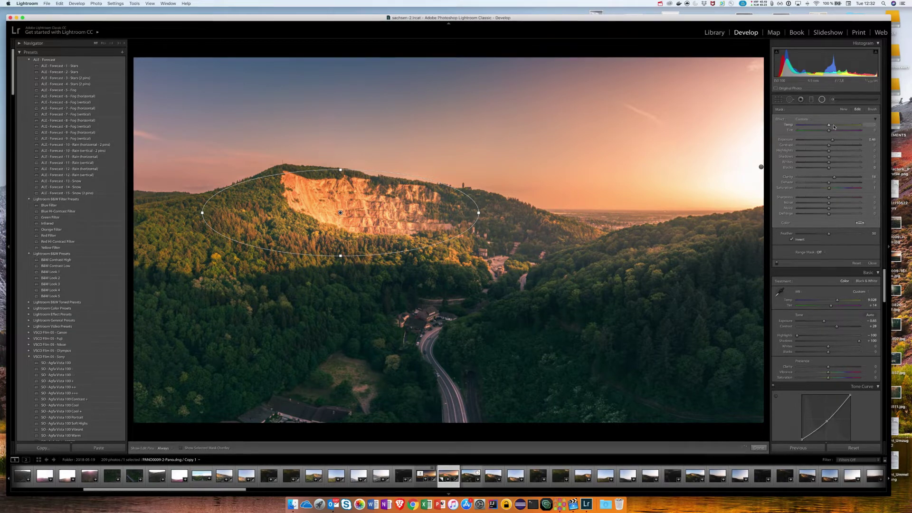
drag(829, 124, 834, 124)
key(shift+m)
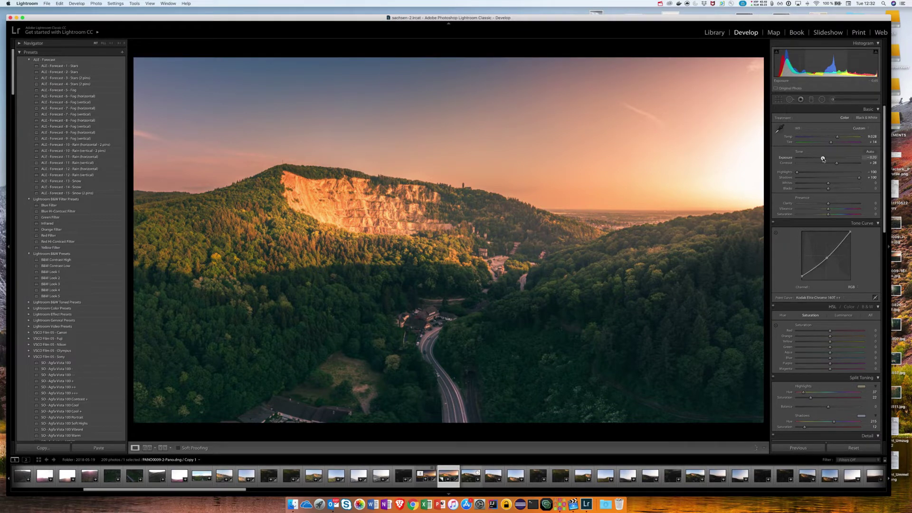
Step: Lower the whole photo's exposure to −0.80 and inspect the quarry up close
drag(822, 159, 822, 159)
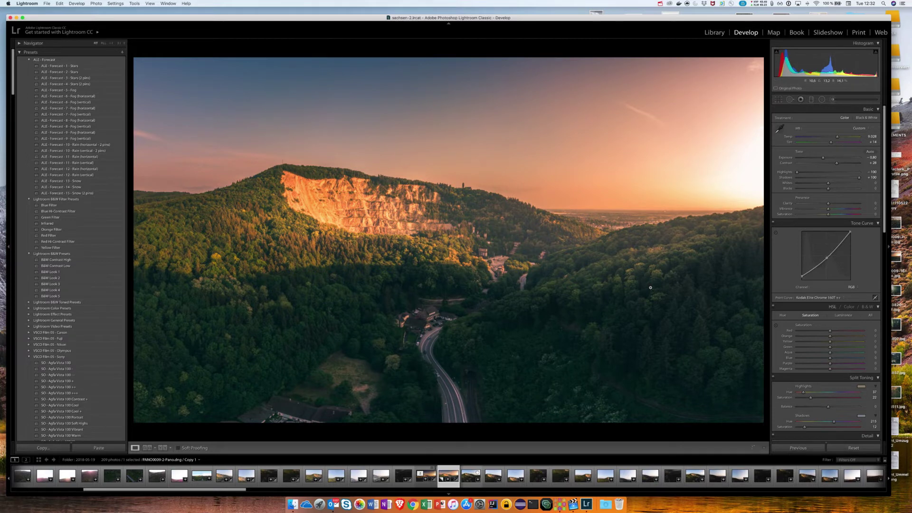
click(360, 243)
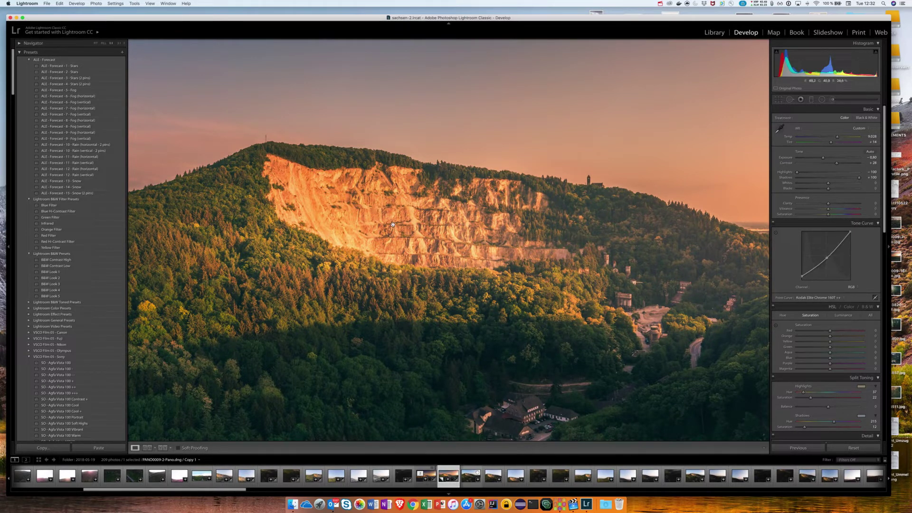
click(471, 240)
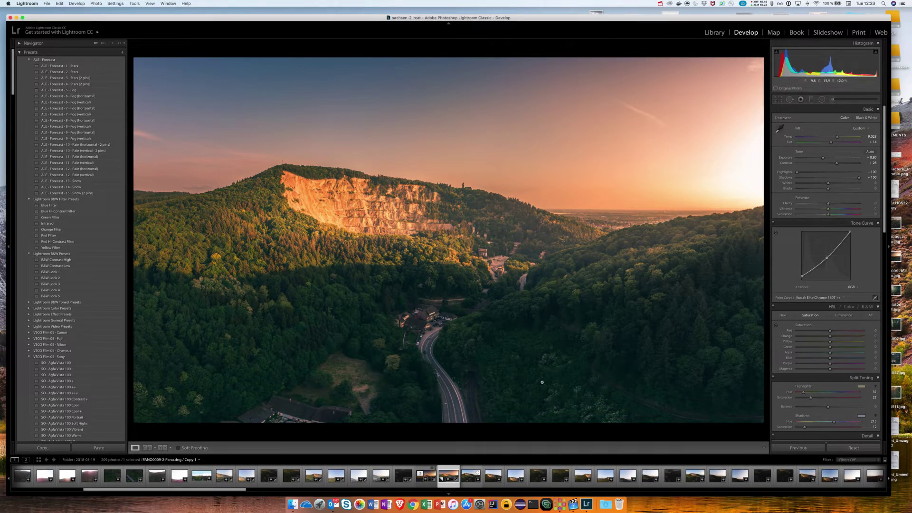
Step: Draw a small radial filter on the dark forested slope east of the road, reset its clarity to 0 and slightly enlarge the ellipse
key(shift+m)
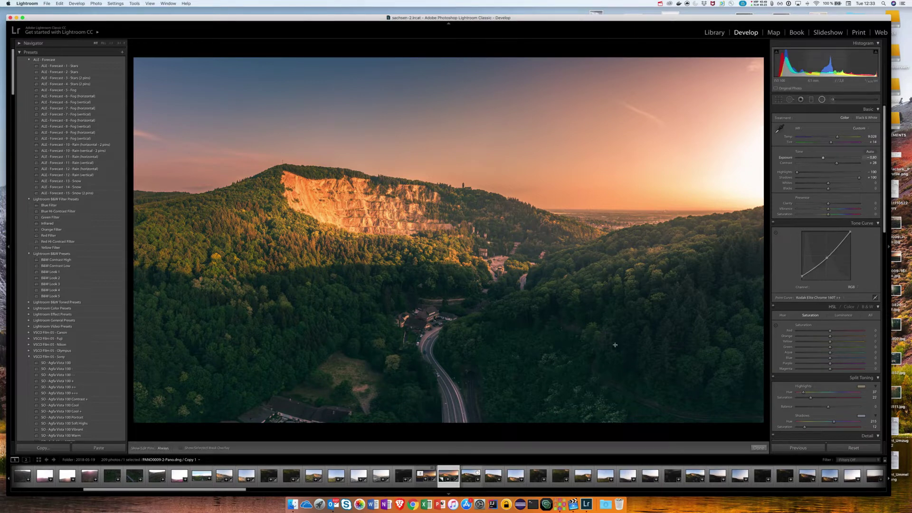
drag(635, 352, 636, 342)
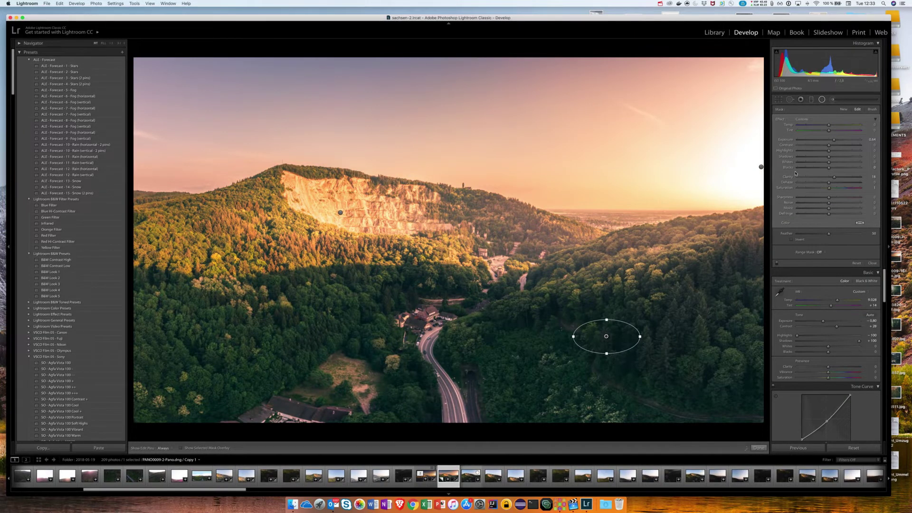
drag(833, 179, 831, 179)
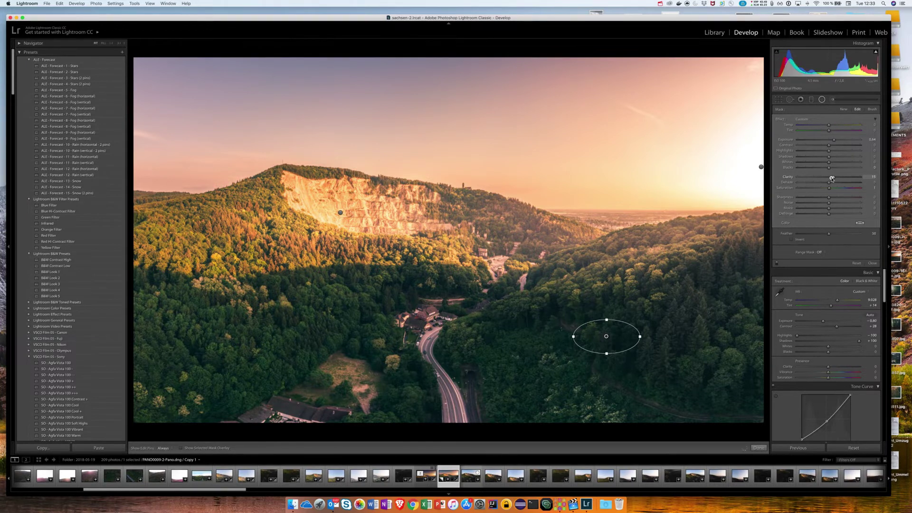
double_click(832, 179)
key(alt)
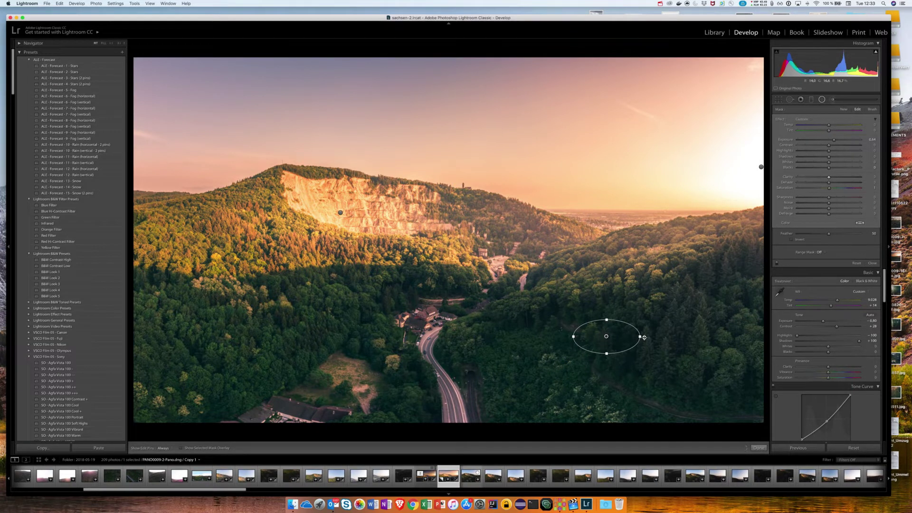
drag(640, 337, 644, 337)
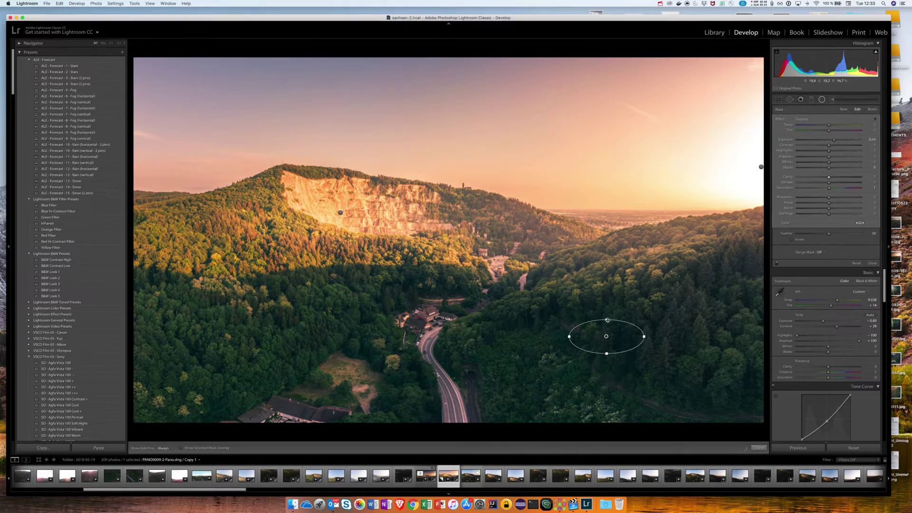
drag(606, 320, 606, 317)
Step: Duplicate the radial filter onto the bright trees west of the road, invert the copy's mask and delete the original filter
key(alt)
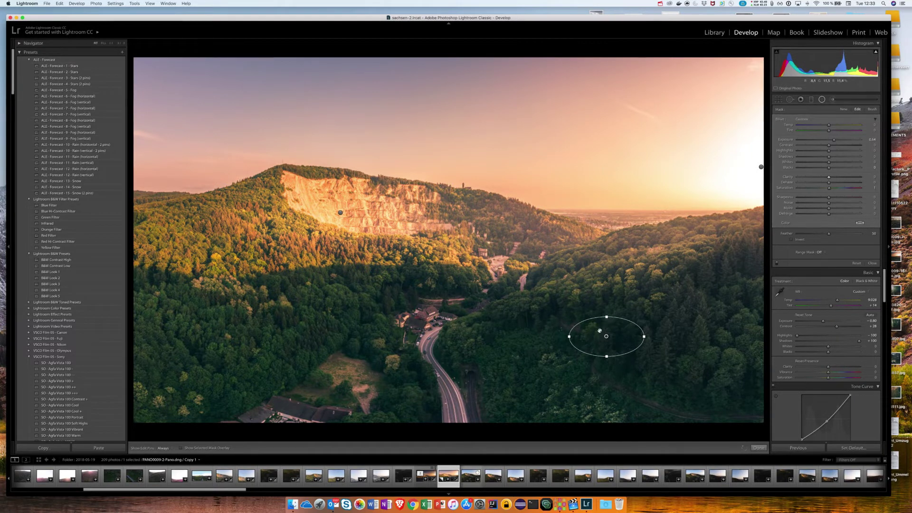
click(237, 300)
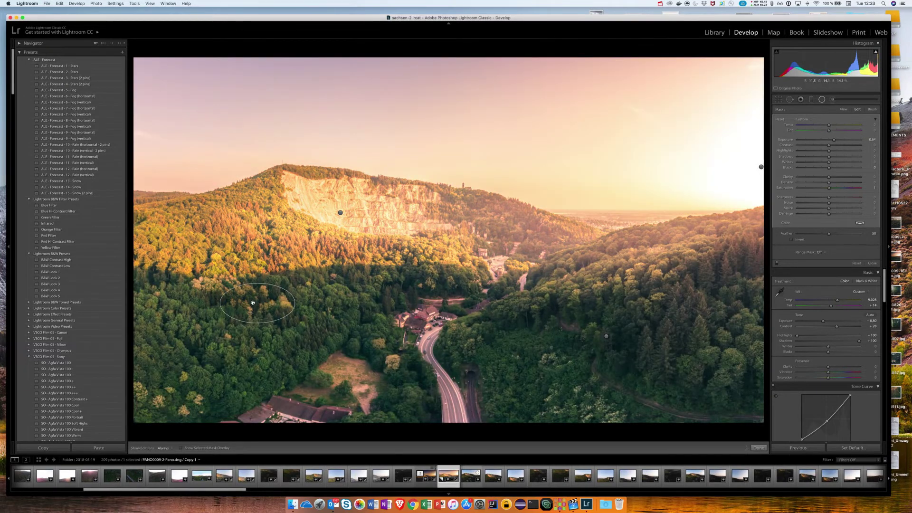
drag(236, 299, 252, 302)
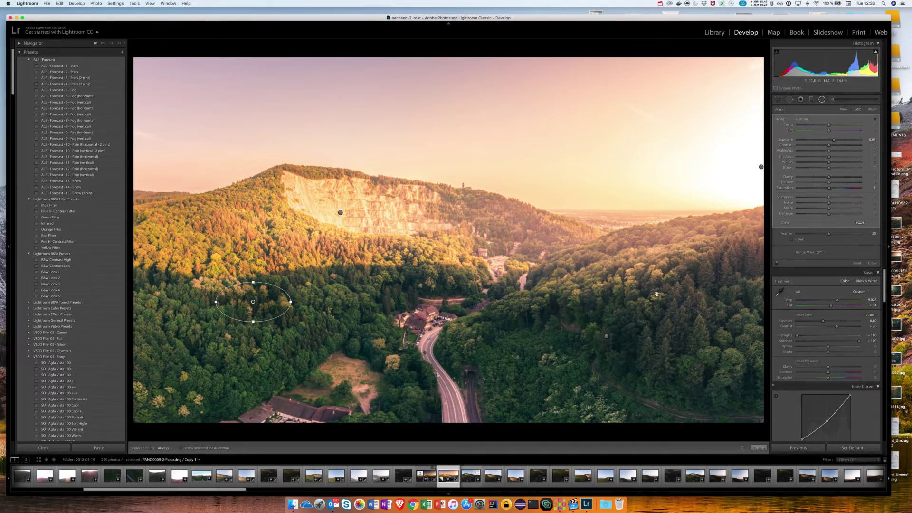
key(alt)
key(apostrophe)
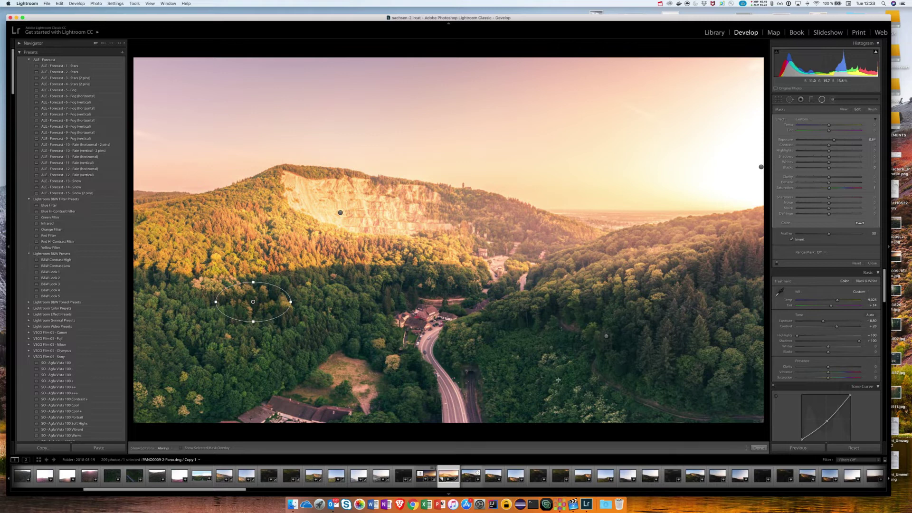
click(606, 337)
key(Delete)
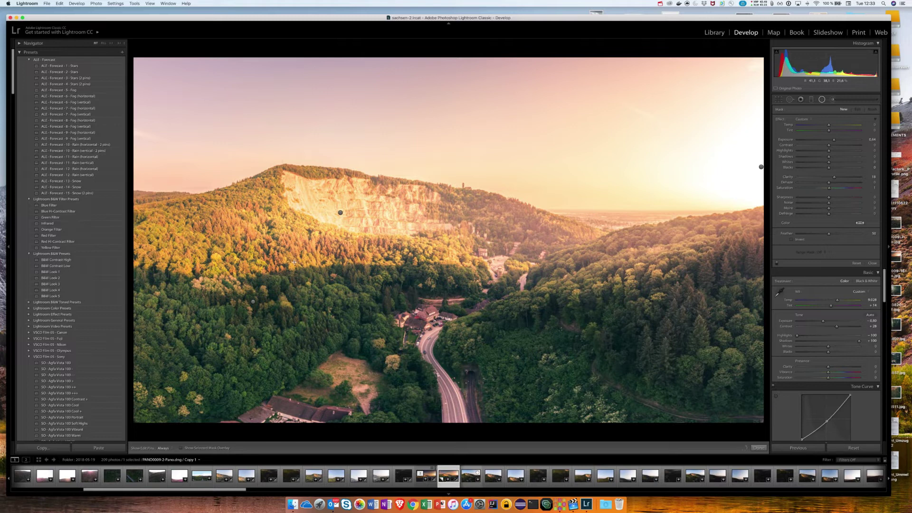
Step: Rotate and stretch the radial filter on the western slope so its ellipse follows the sloping patch of bright trees
click(253, 301)
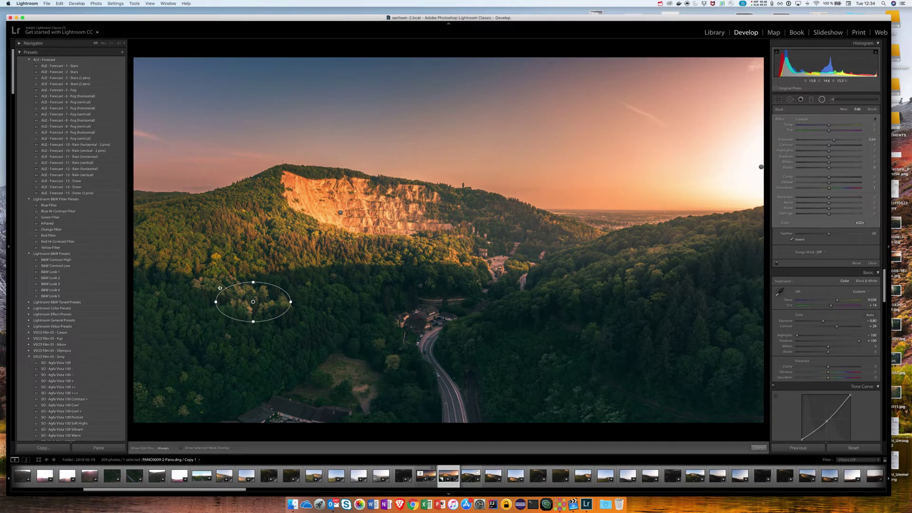
drag(220, 288, 217, 291)
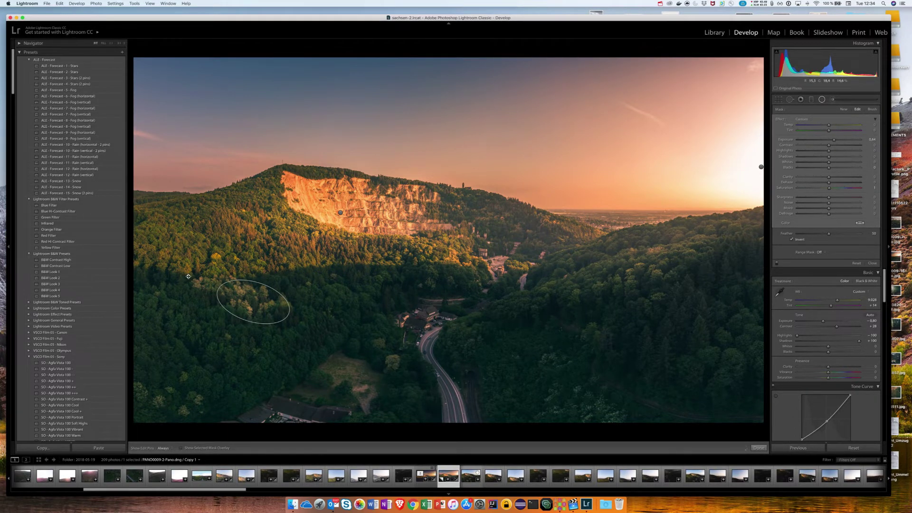
drag(217, 290, 190, 283)
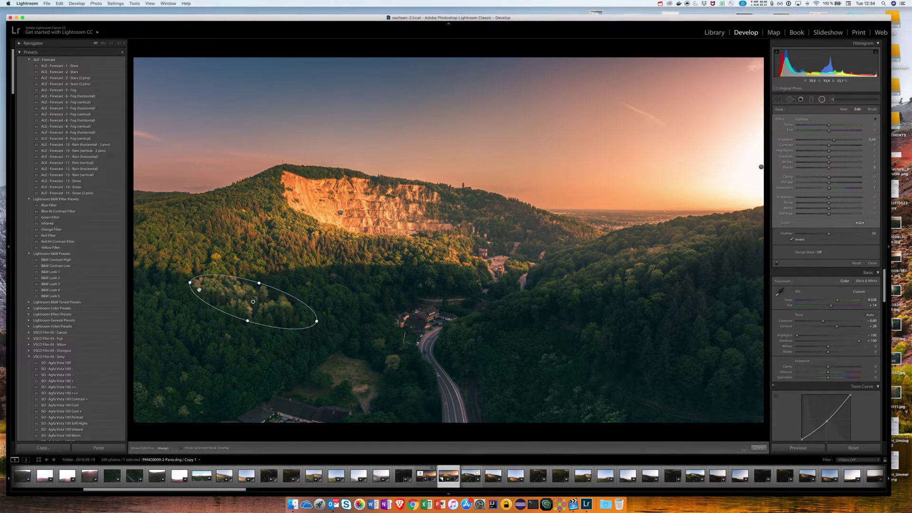
Step: Duplicate the tilted radial filter onto the light trees in the photo's lower-left corner
key(alt)
click(160, 401)
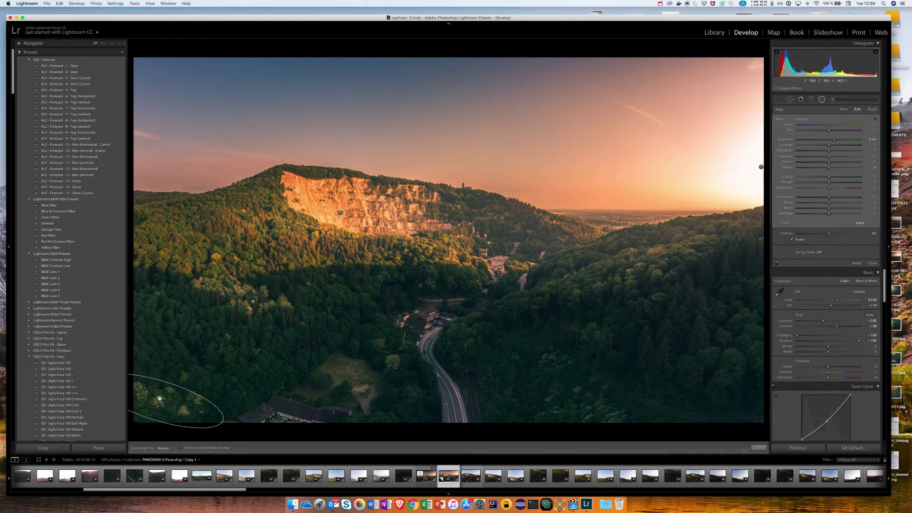
drag(159, 399, 159, 399)
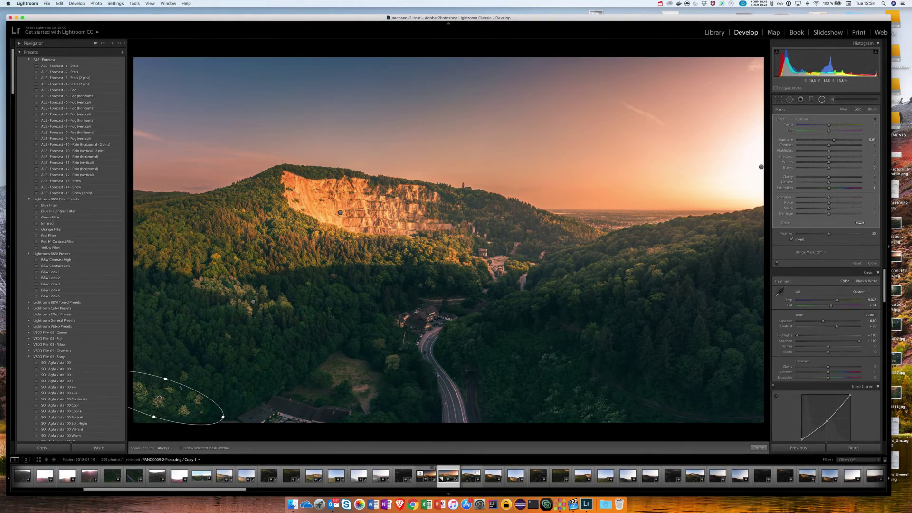
Step: Duplicate the radial filter onto the trees between the meadow and the road, shorten the ellipse to fit, and close the Radial Filter
key(alt)
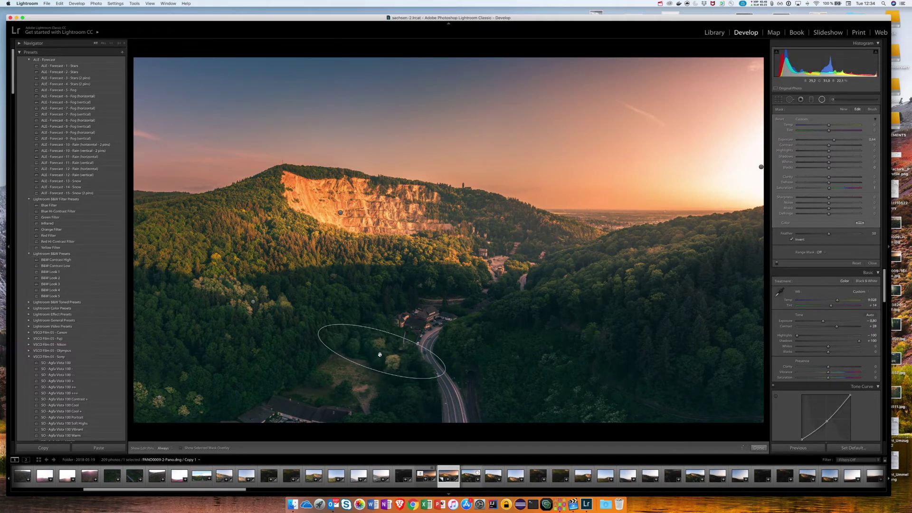
drag(380, 354, 380, 352)
key(alt)
drag(425, 369, 424, 368)
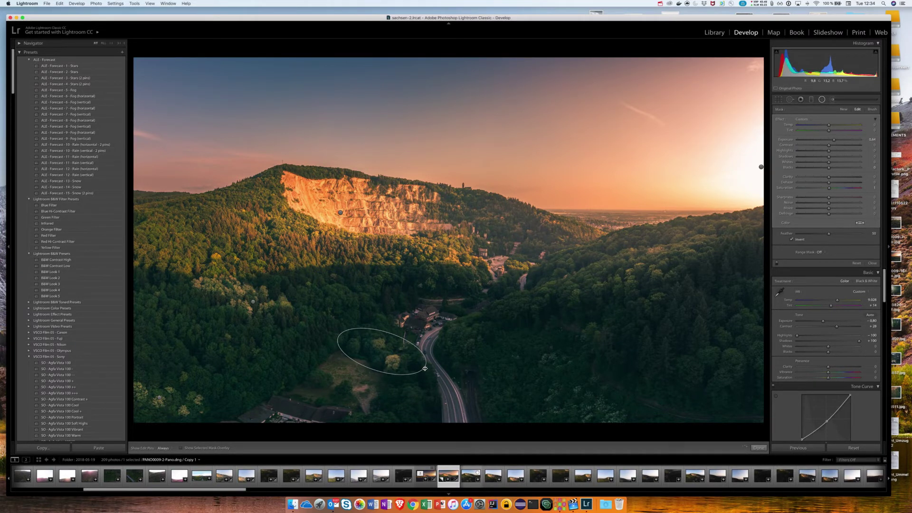
drag(425, 369, 425, 368)
key(shift+m)
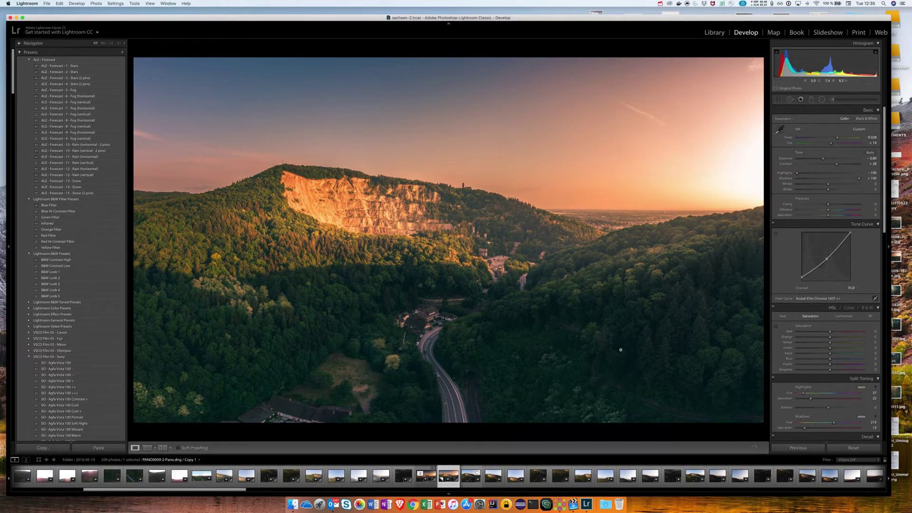
Step: Lower the whole photo's vibrance to about −15
scroll(815, 220, down, 1)
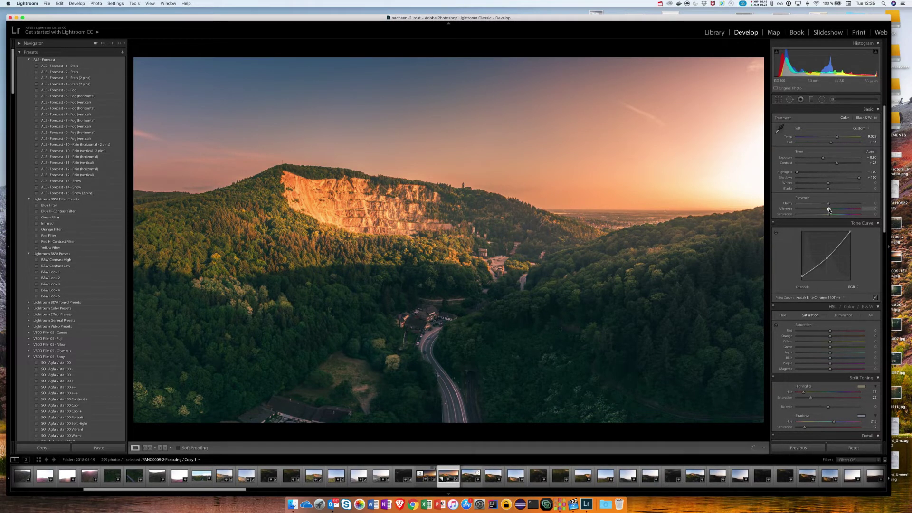
drag(829, 209, 833, 210)
drag(832, 210, 824, 210)
Step: Raise the orange and yellow saturation to about +29 and +36 with the targeted adjustment on the sunlit forest below the quarry
scroll(839, 274, down, 2)
click(775, 298)
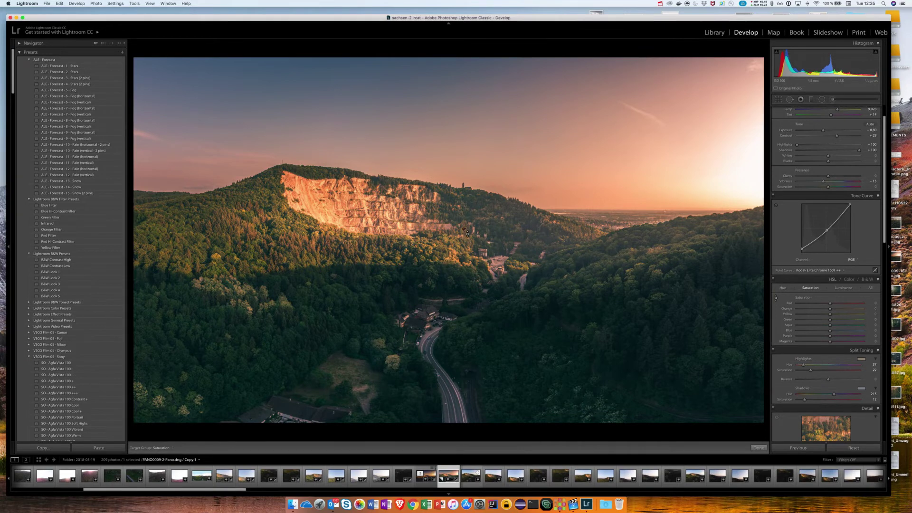
drag(349, 251, 349, 229)
key(Escape)
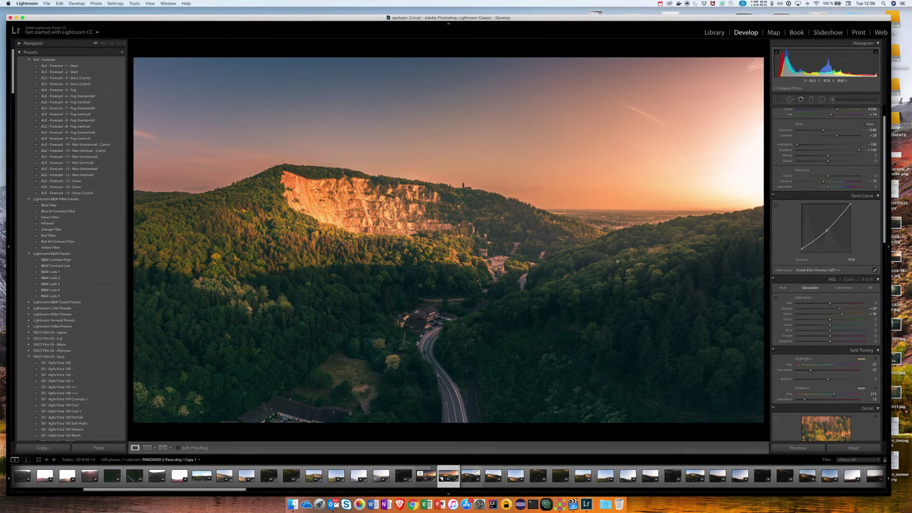
Step: Raise the yellow luminance to +60 and green to +1 with the targeted adjustment on the sunlit trees of the hillside
click(841, 288)
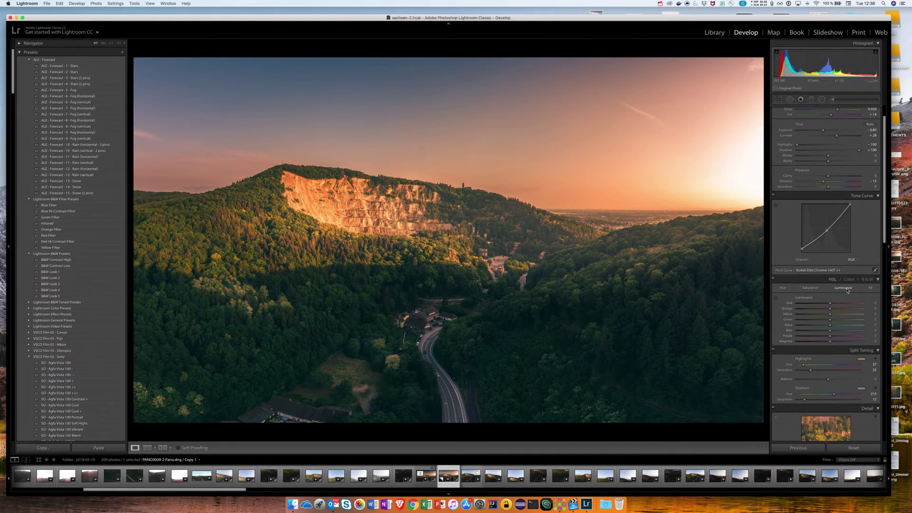
click(775, 298)
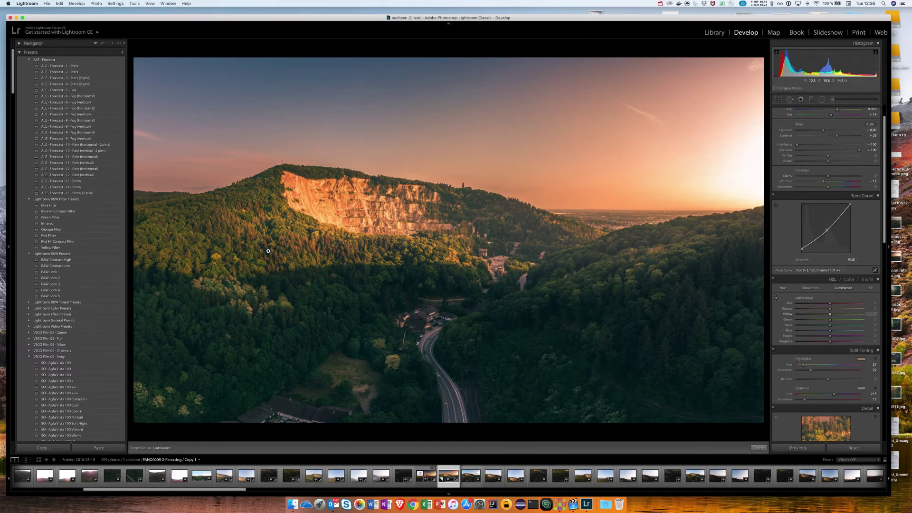
drag(269, 253, 269, 232)
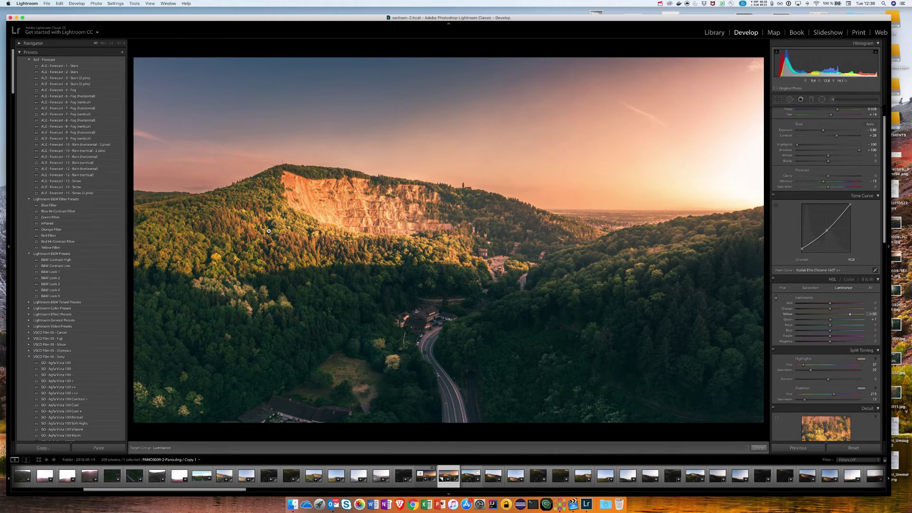
key(Escape)
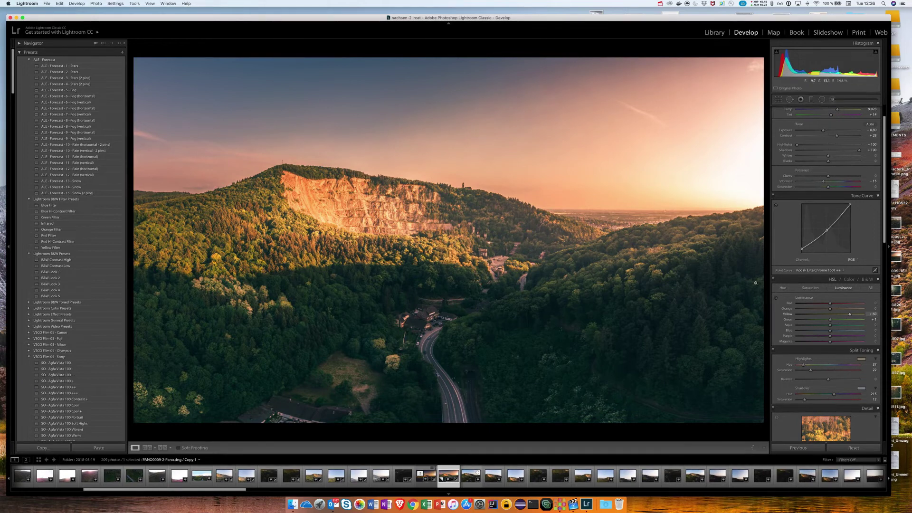
Step: Lower the whole photo's exposure to −1.00
scroll(827, 285, up, 3)
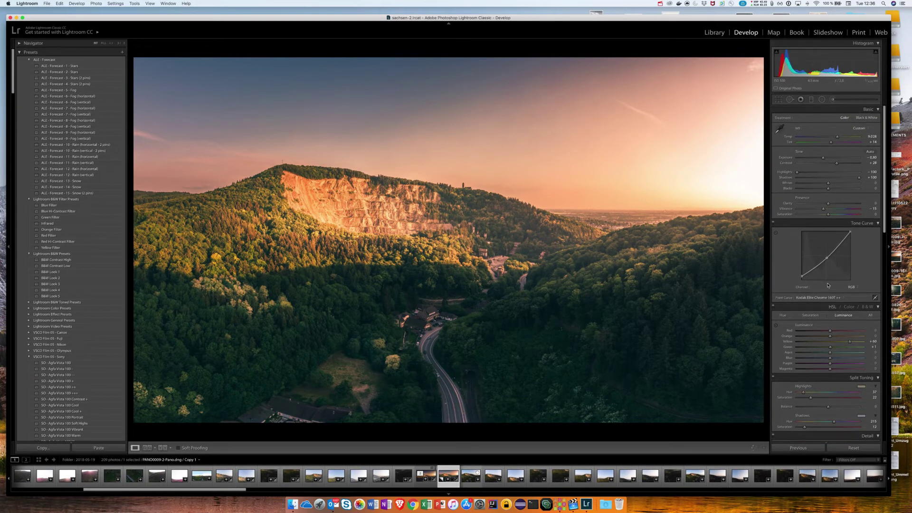
scroll(826, 273, up, 2)
scroll(825, 265, down, 2)
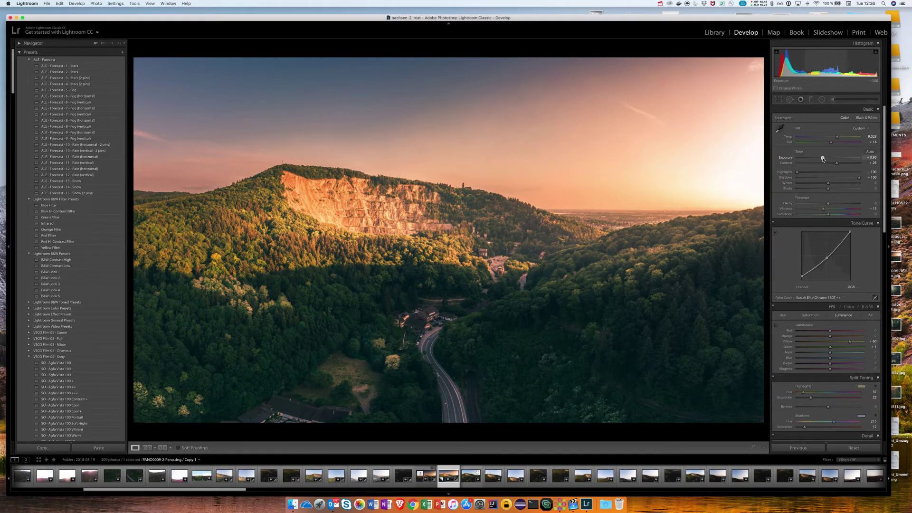
drag(823, 159, 821, 160)
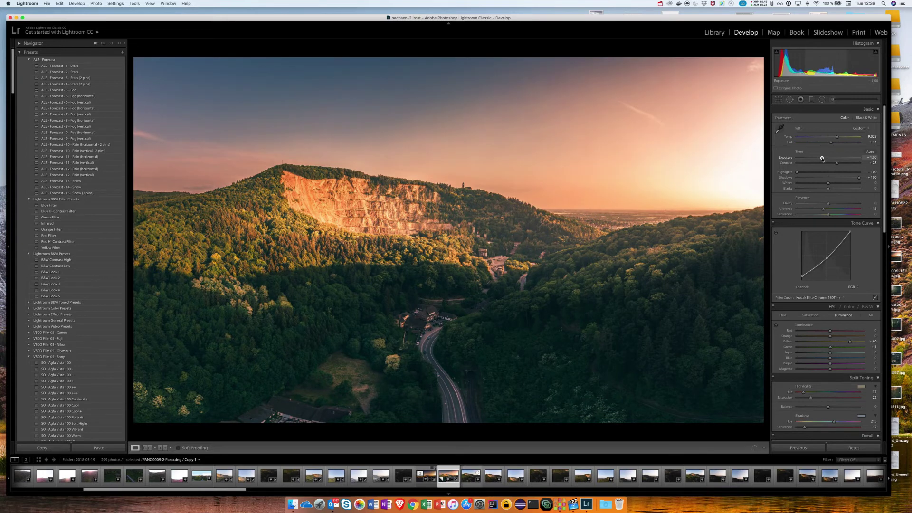
drag(822, 159, 822, 159)
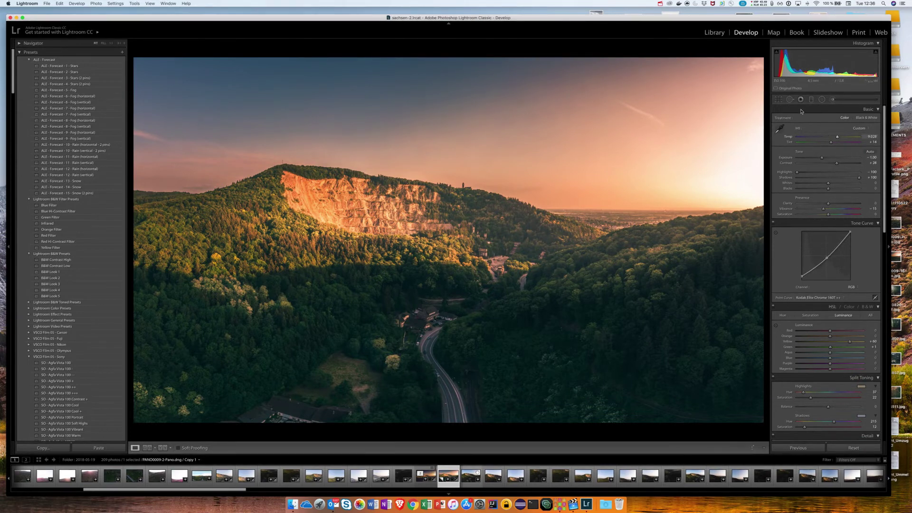
Step: Draw a graduated filter from the top of the sky down to the valley, with clarity 0 and exposure about −0.9
click(811, 99)
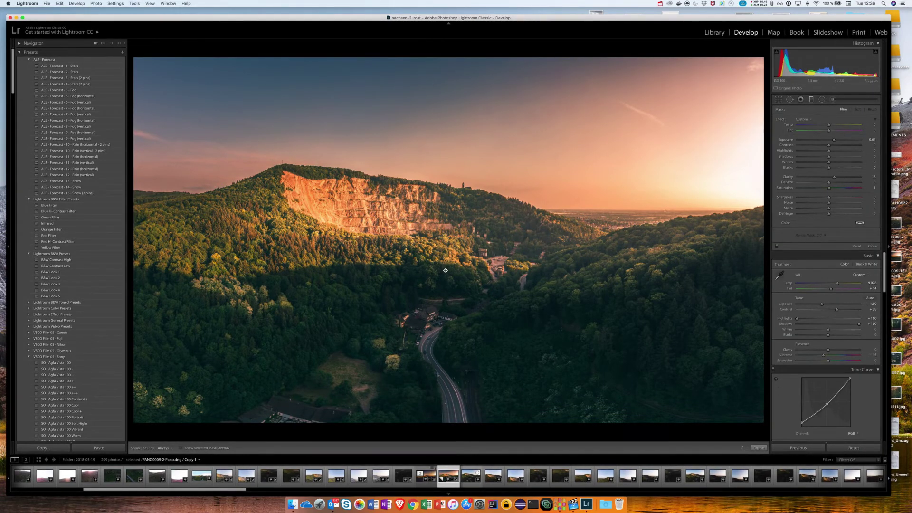
drag(442, 54, 440, 300)
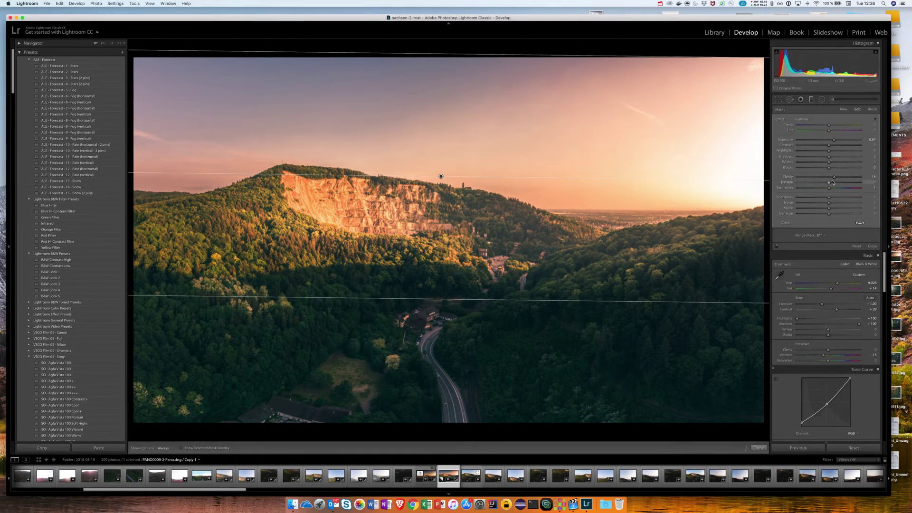
drag(834, 176, 829, 179)
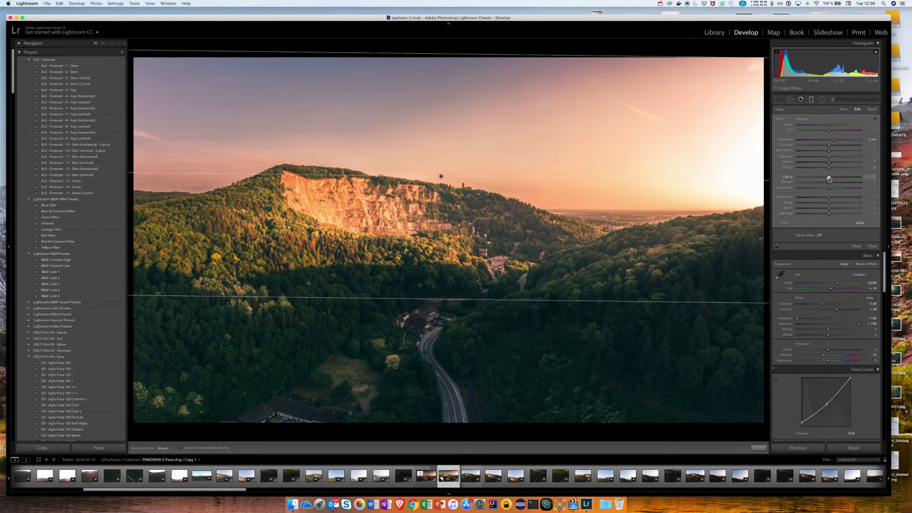
drag(833, 139, 821, 140)
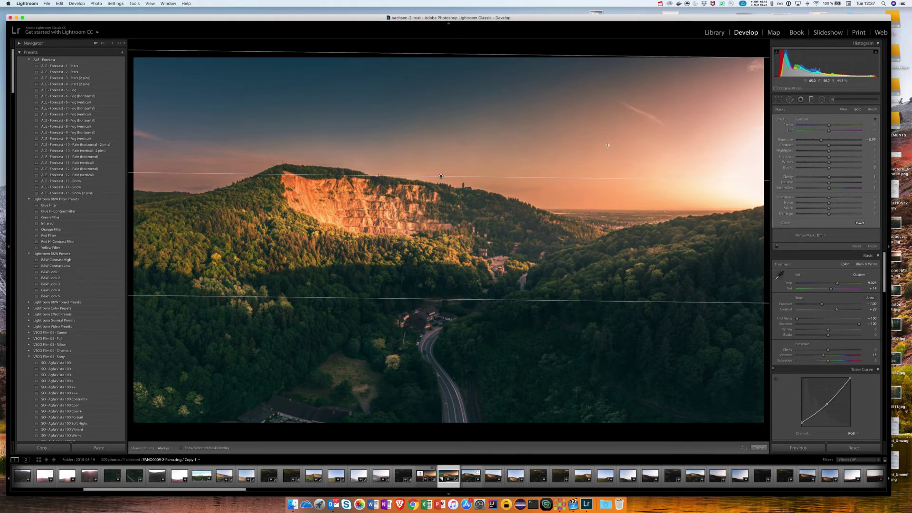
Step: Limit the graduated filter with a luminance range mask, raising the lower range limit to 62 while checking the mask overlay
click(817, 235)
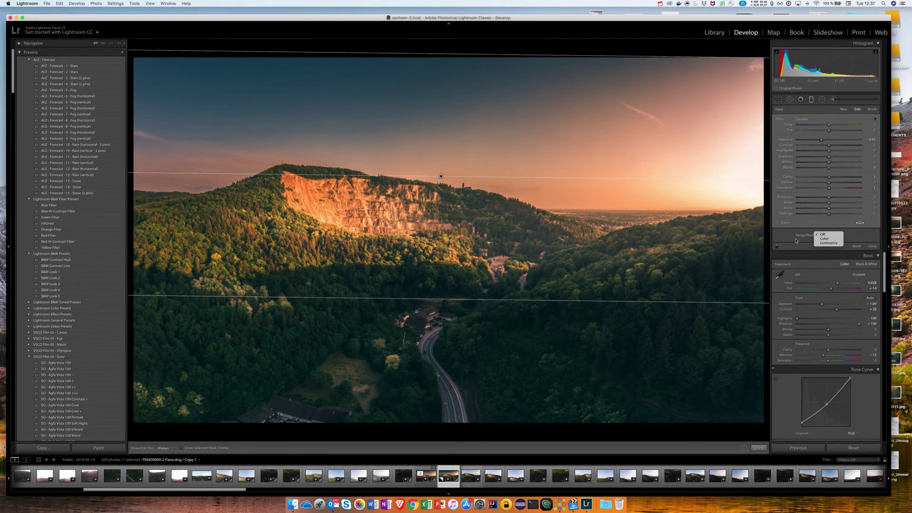
click(829, 242)
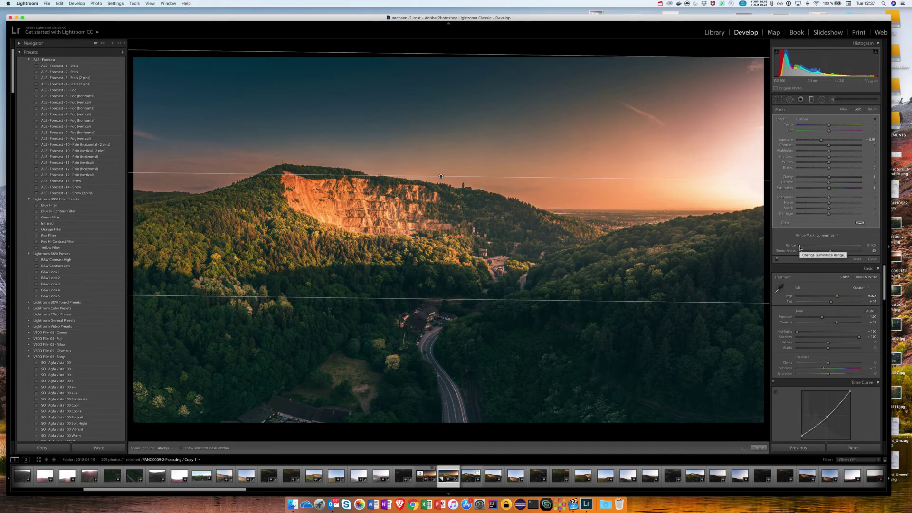
key(o)
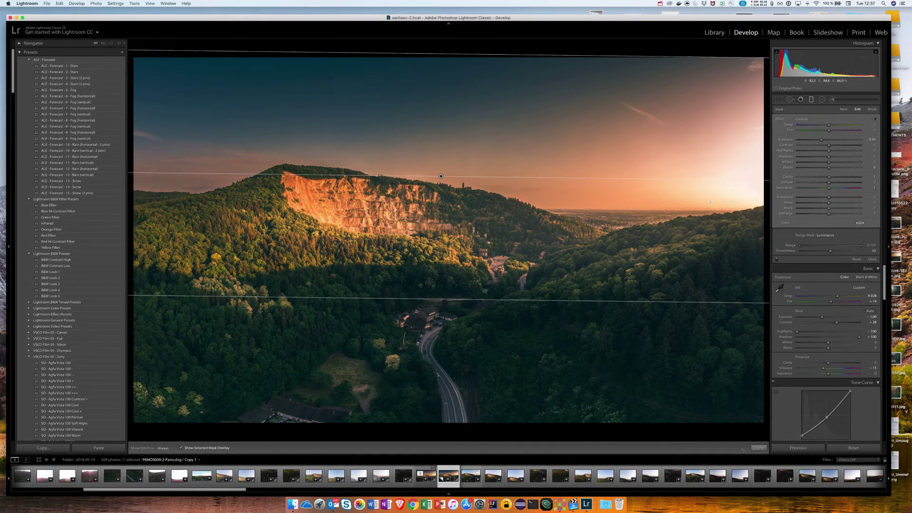
drag(799, 246, 839, 246)
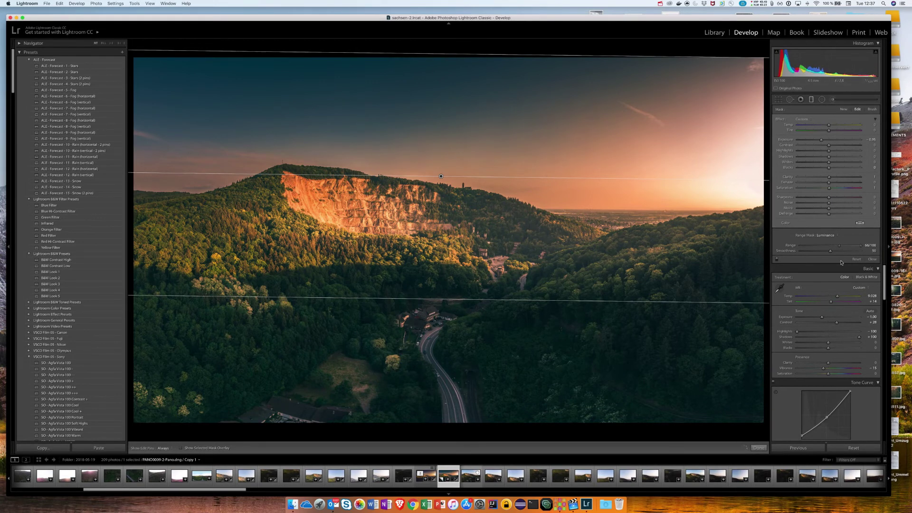
key(o)
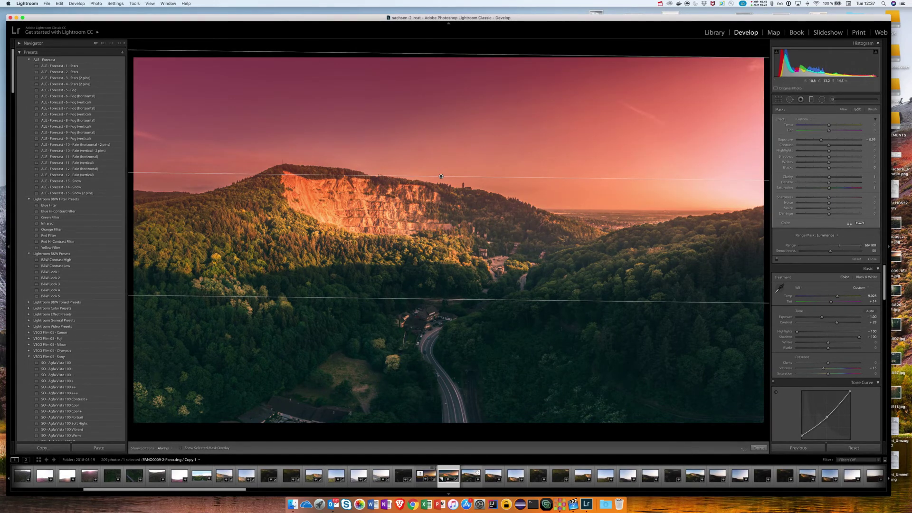
mouse_move(838, 245)
mouse_down()
mouse_move(825, 247)
mouse_move(836, 247)
mouse_up()
key(o)
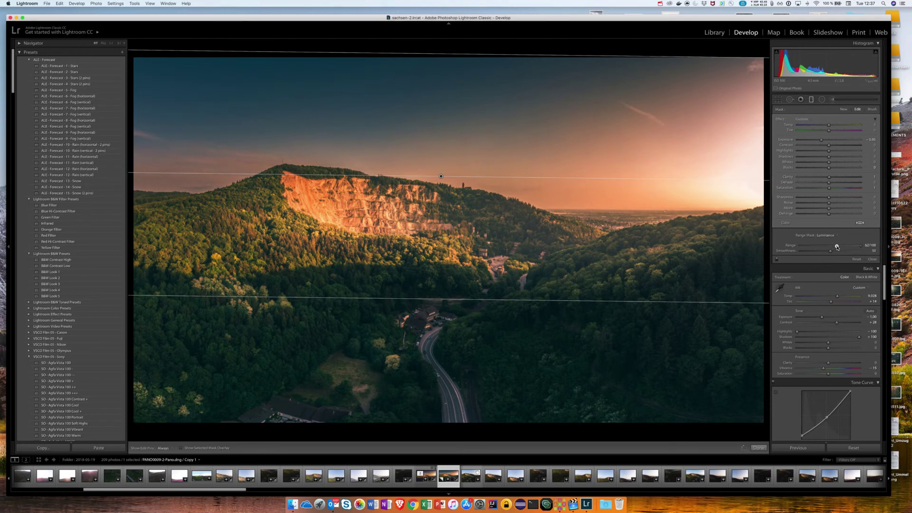
Step: Raise the mask's lower luminance limit to 75, trim it back slightly using the overlay, and close the graduated filter
key(o)
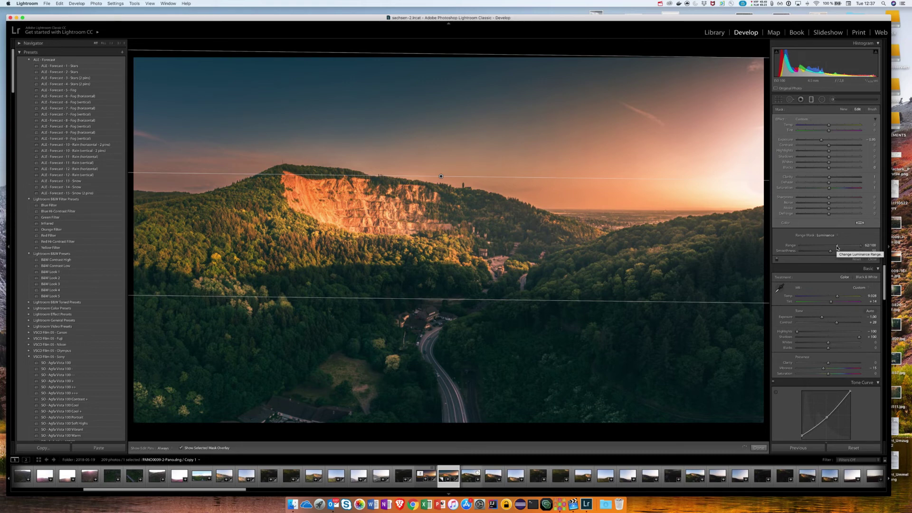
drag(837, 247, 844, 247)
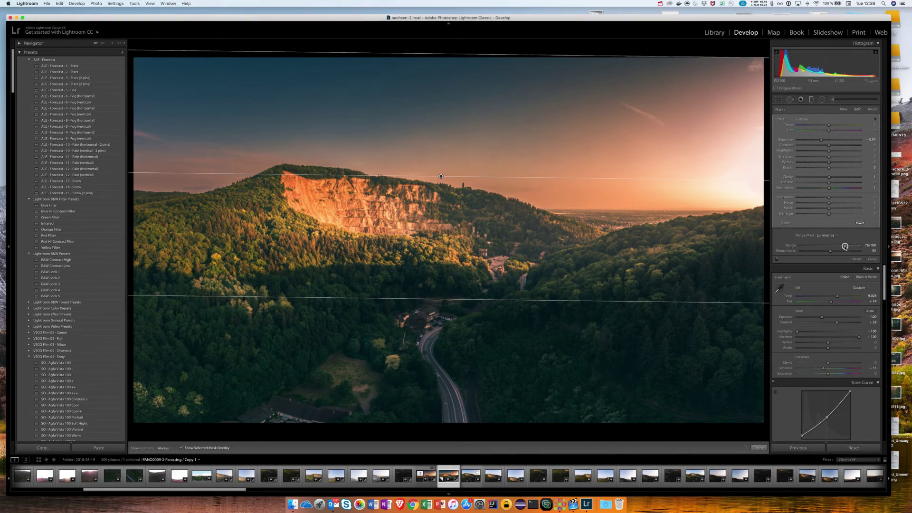
key(o)
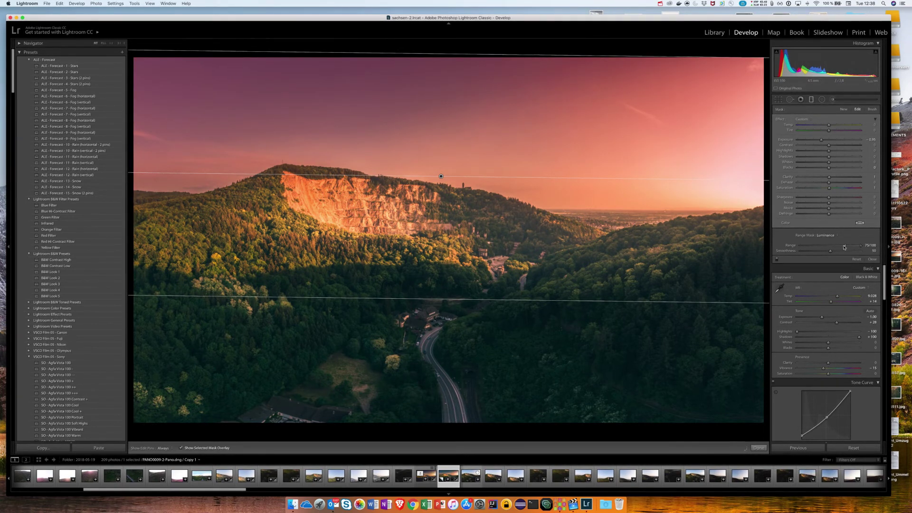
drag(843, 247, 840, 246)
click(840, 252)
key(m)
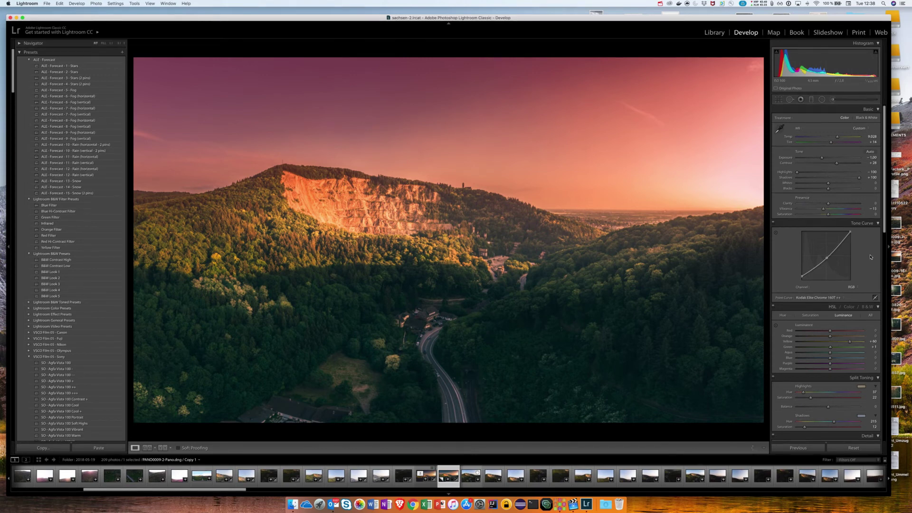
Step: Shift the whole photo's tint toward magenta, to about +32
scroll(870, 257, down, 5)
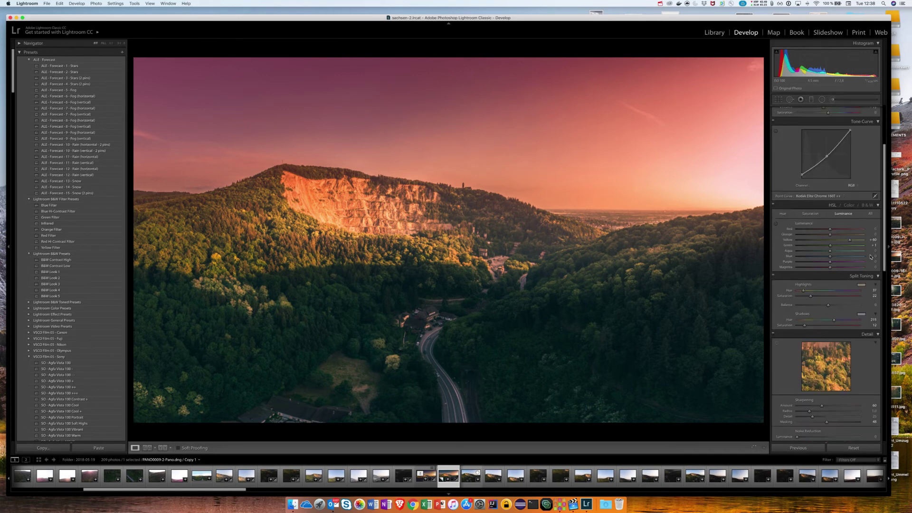
scroll(870, 257, down, 10)
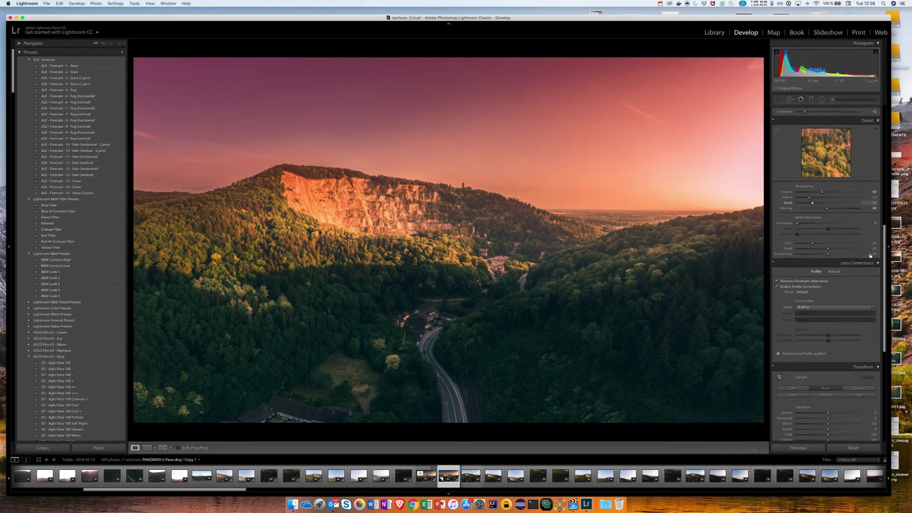
scroll(870, 255, up, 5)
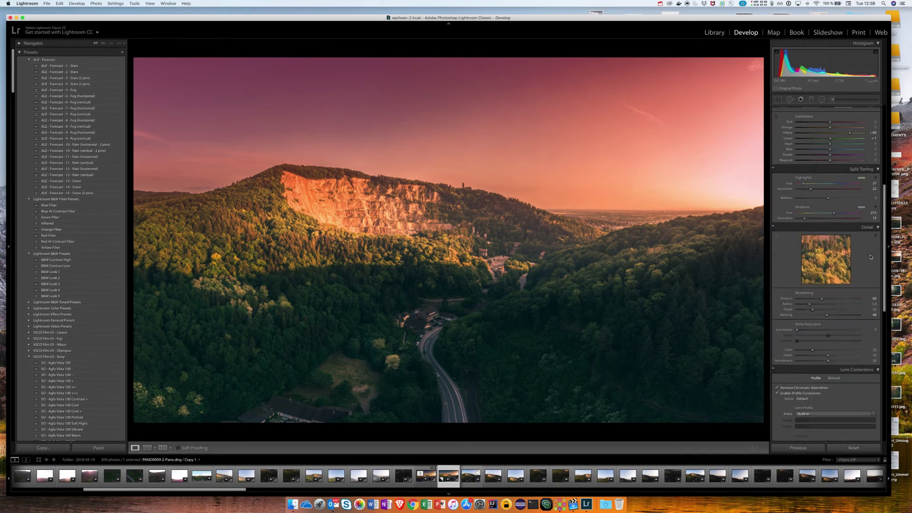
scroll(869, 257, up, 10)
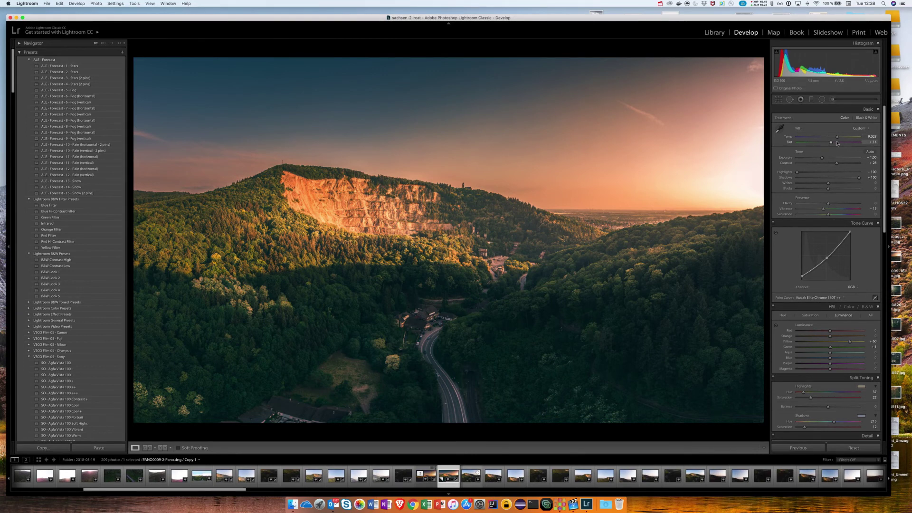
drag(847, 141, 851, 142)
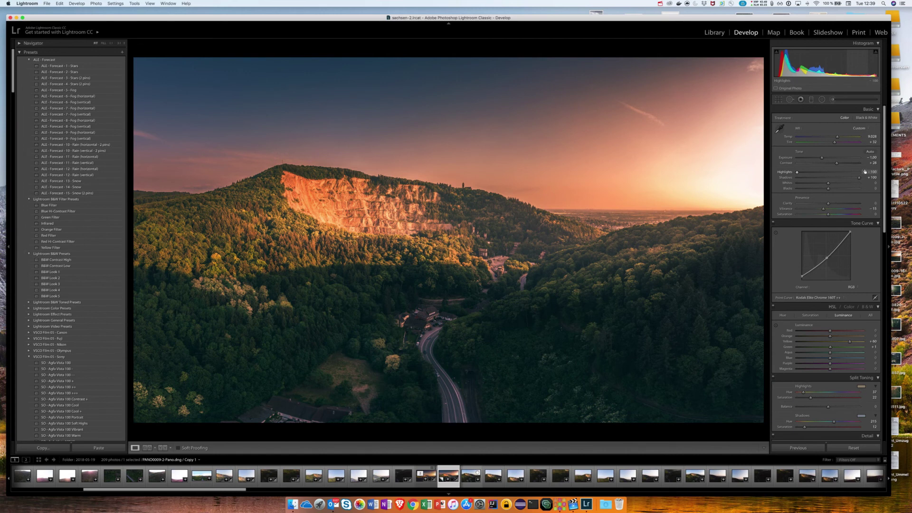
Step: Compare the edit with the original side by side, by resetting all settings and undoing the reset, and by toggling the before view
key(y)
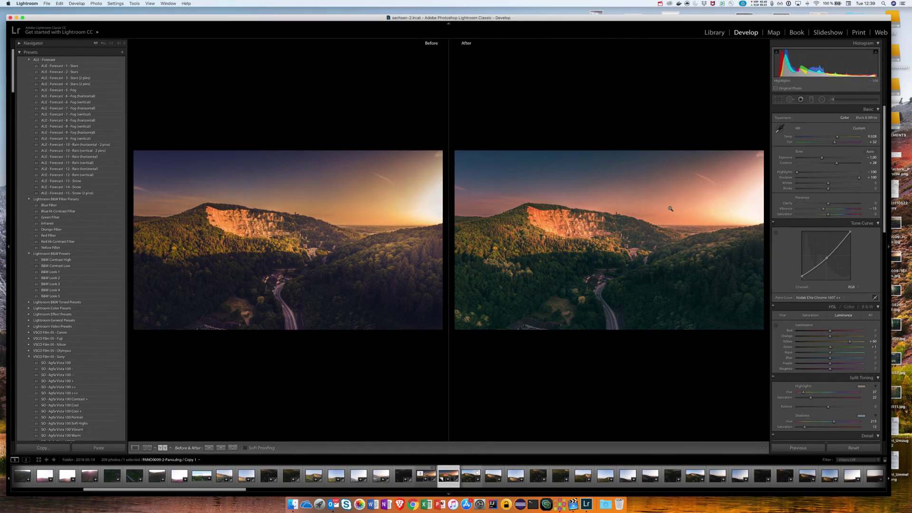
key(y)
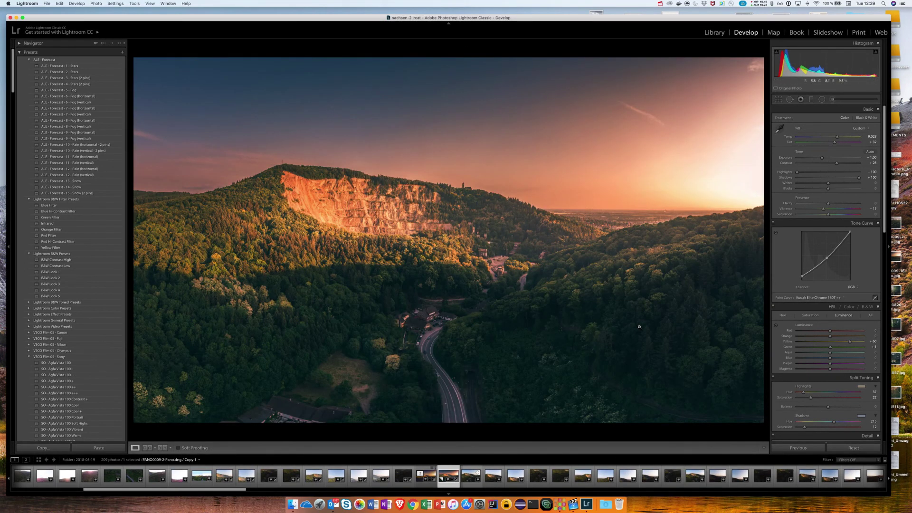
click(849, 447)
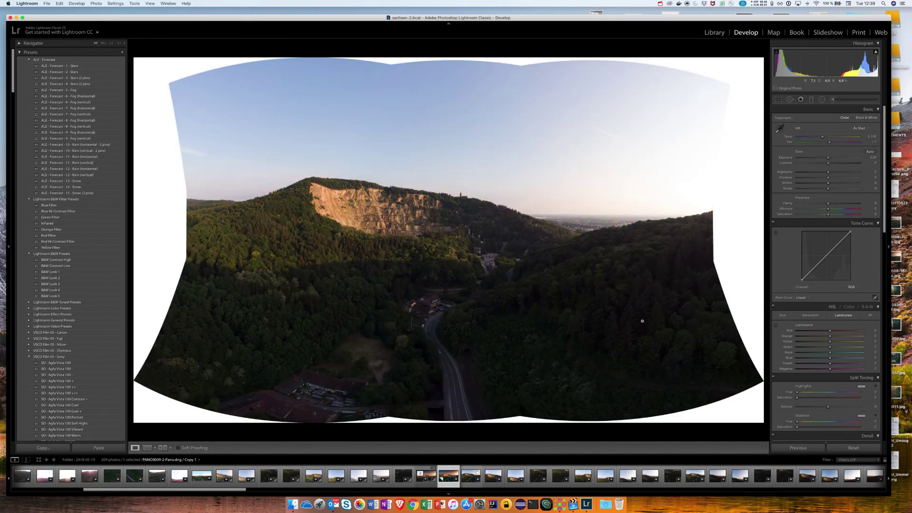
key(super+z)
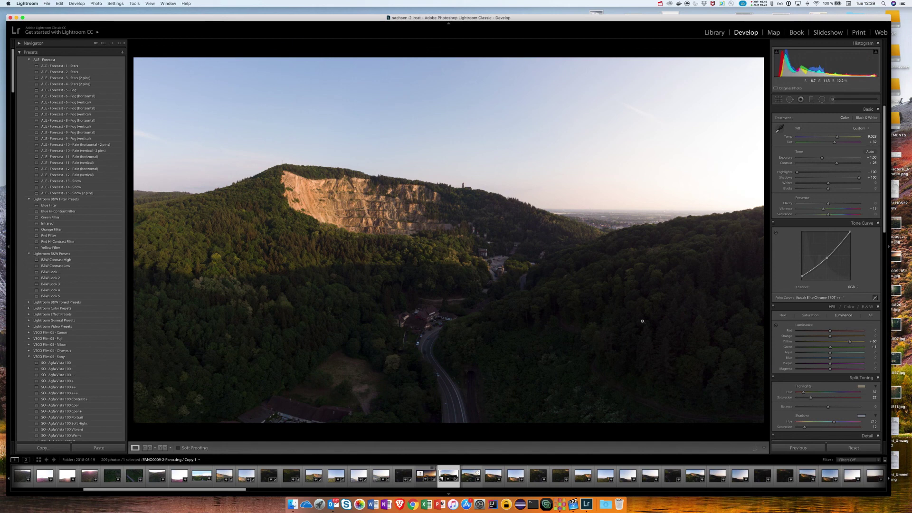
key(backslash)
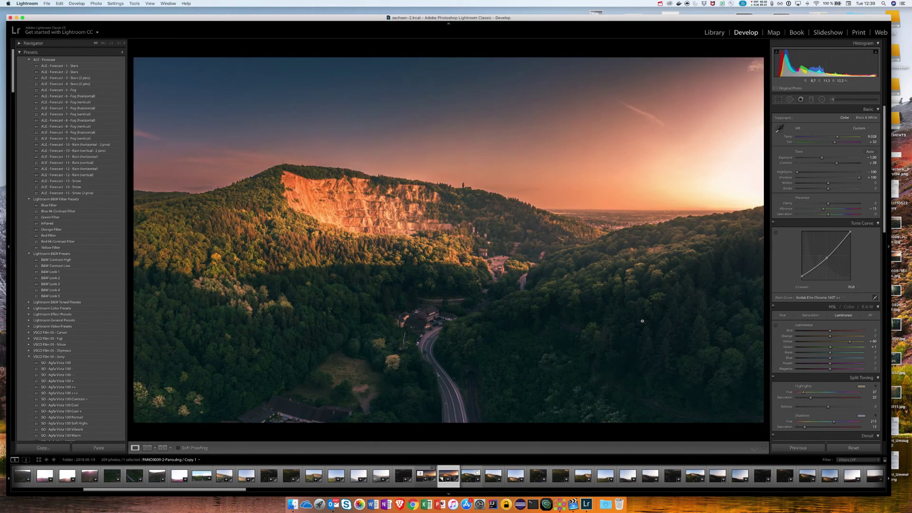